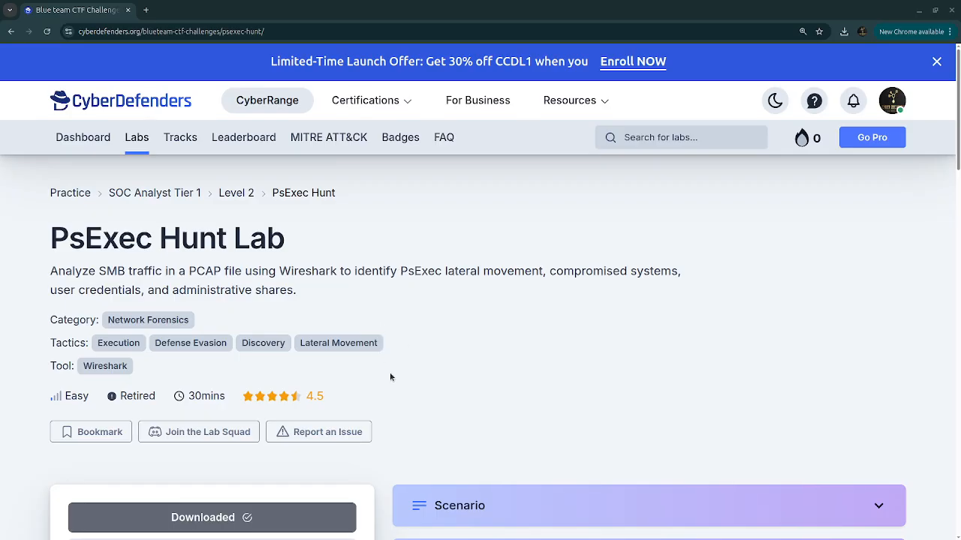
Examine the PsExec Hunt lab page, including its category, difficulty, download section and first questions
{"action": "scroll", "coordinate": [418, 392], "scroll_direction": "down", "scroll_amount": 2}
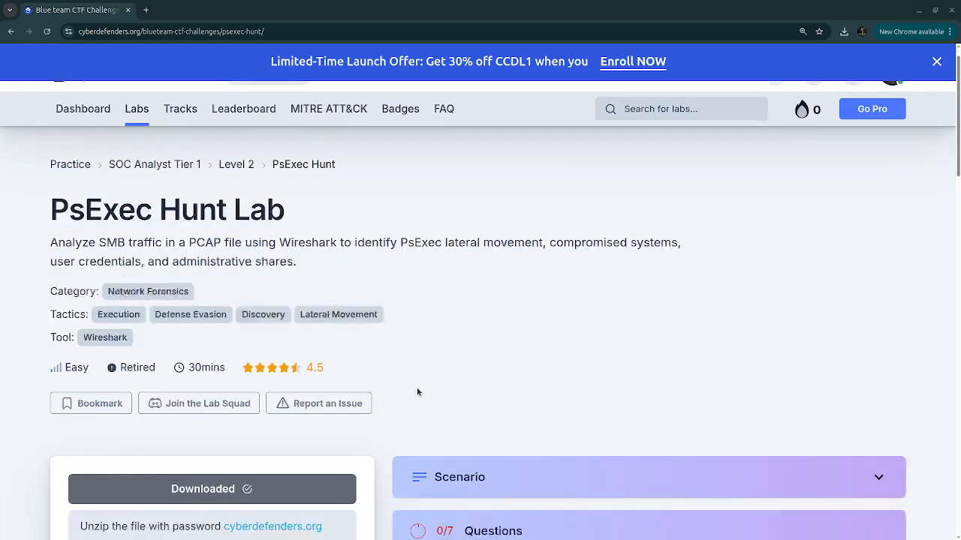
{"action": "scroll", "coordinate": [416, 390], "scroll_direction": "up", "scroll_amount": 1}
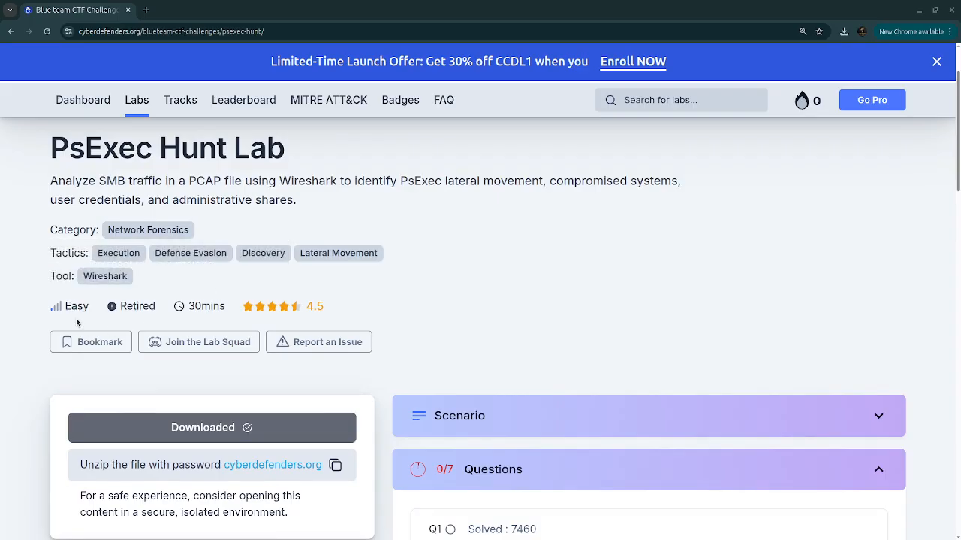
{"action": "scroll", "coordinate": [617, 336], "scroll_direction": "down", "scroll_amount": 3}
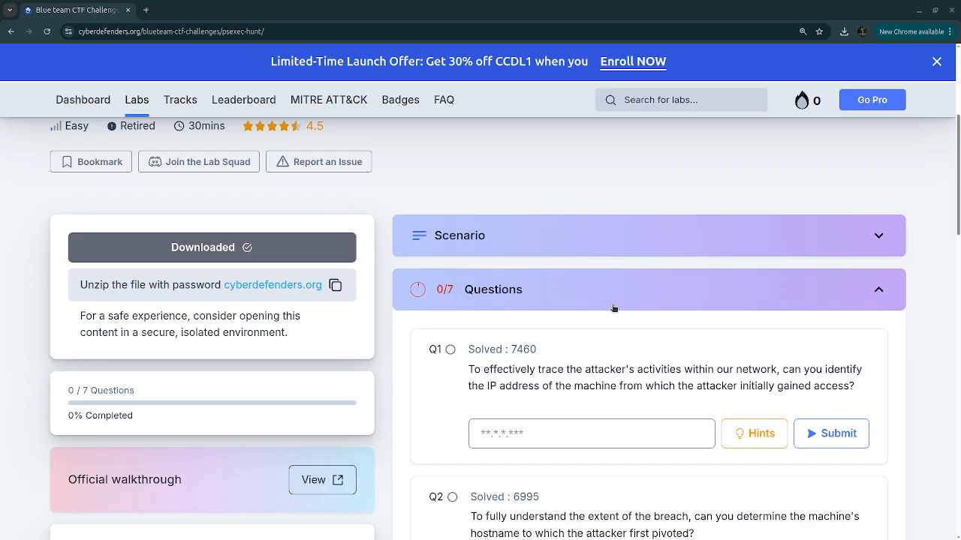
{"action": "scroll", "coordinate": [718, 358], "scroll_direction": "down", "scroll_amount": 1}
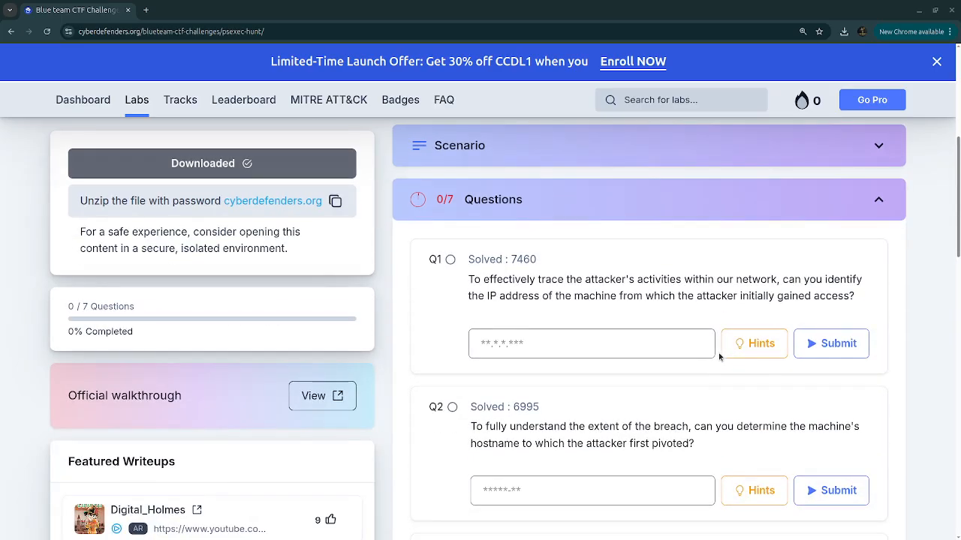
{"action": "scroll", "coordinate": [718, 357], "scroll_direction": "up", "scroll_amount": 2}
{"action": "scroll", "coordinate": [717, 357], "scroll_direction": "up", "scroll_amount": 2}
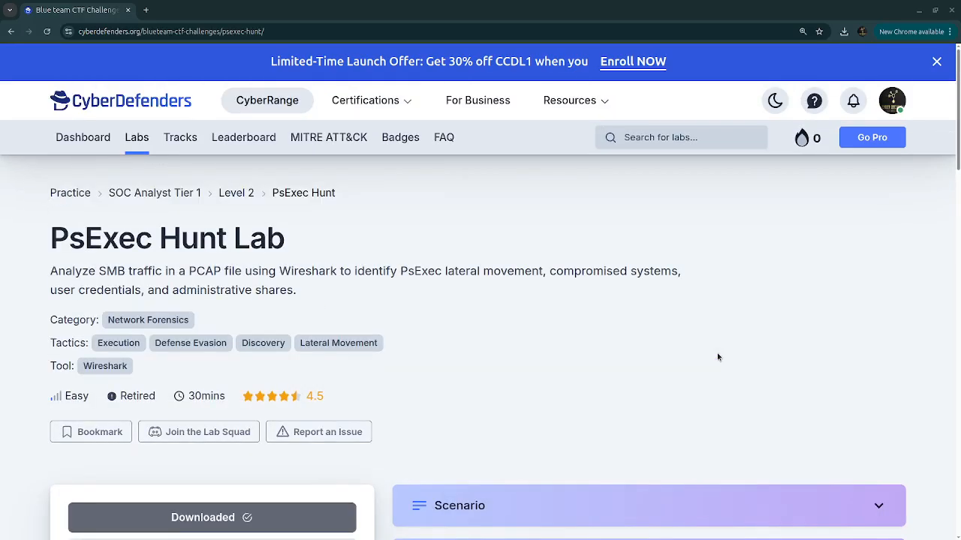
{"action": "scroll", "coordinate": [713, 355], "scroll_direction": "down", "scroll_amount": 2}
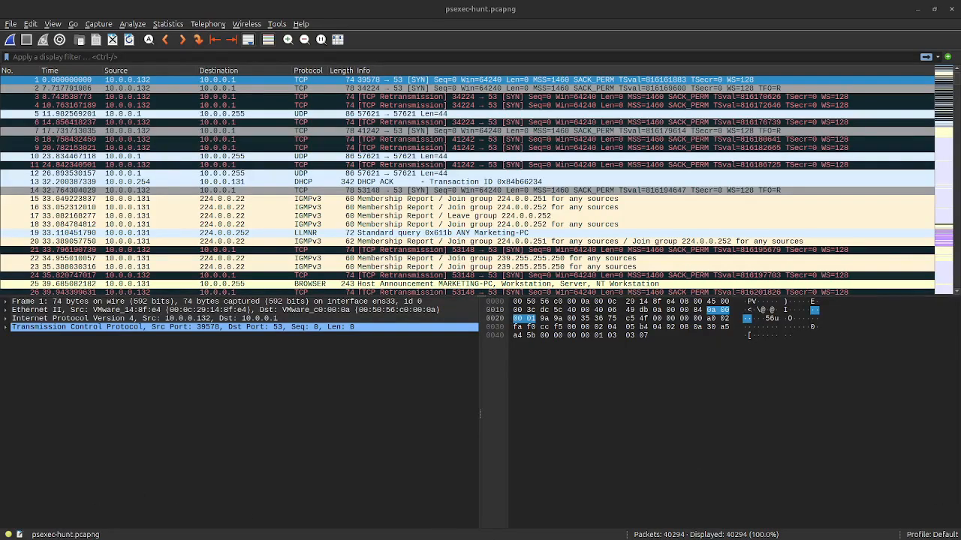
Switch to the lab page in Chrome, read the Scenario description, and expand the Questions section to read Q1
{"action": "key", "text": "alt+Tab"}
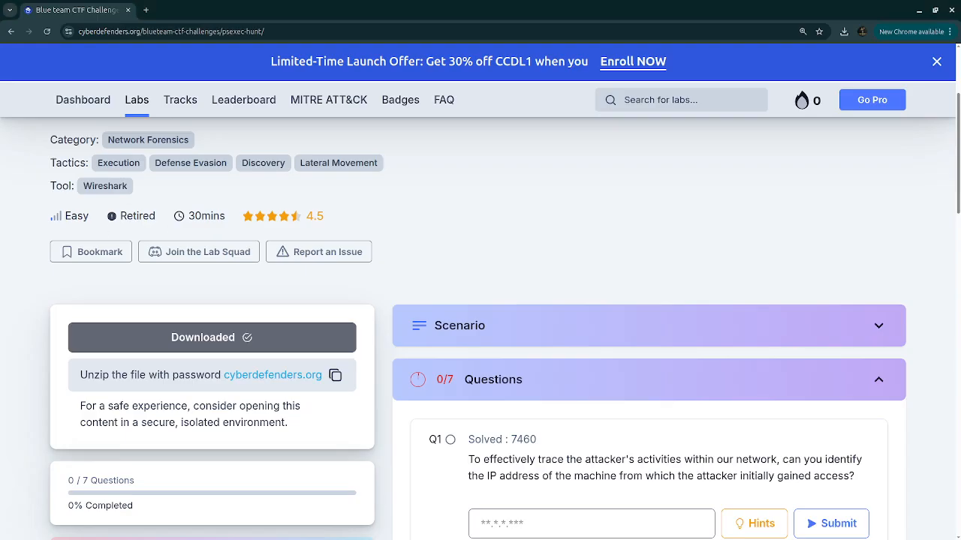
{"action": "scroll", "coordinate": [647, 398], "scroll_direction": "down", "scroll_amount": 4}
{"action": "scroll", "coordinate": [647, 383], "scroll_direction": "up", "scroll_amount": 2}
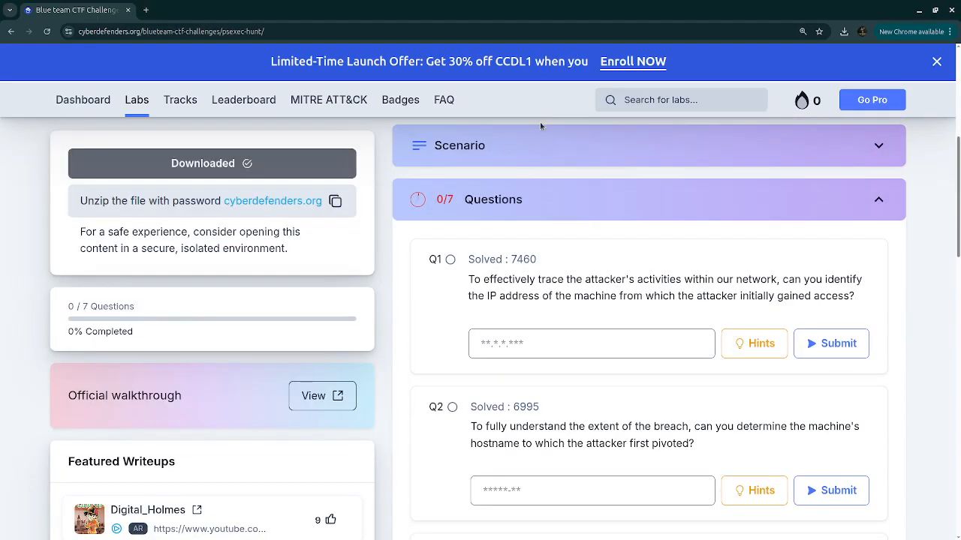
{"action": "left_click", "coordinate": [553, 144]}
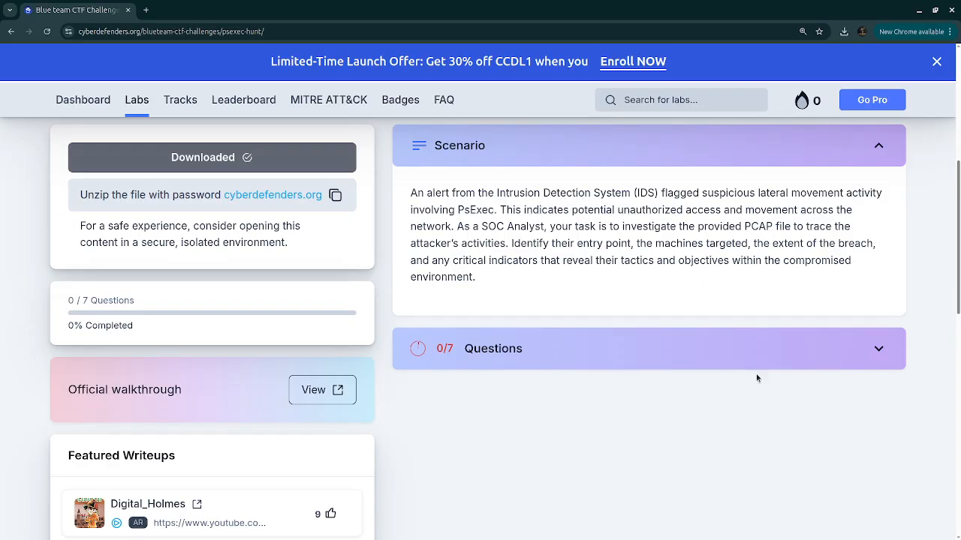
{"action": "left_click", "coordinate": [788, 350]}
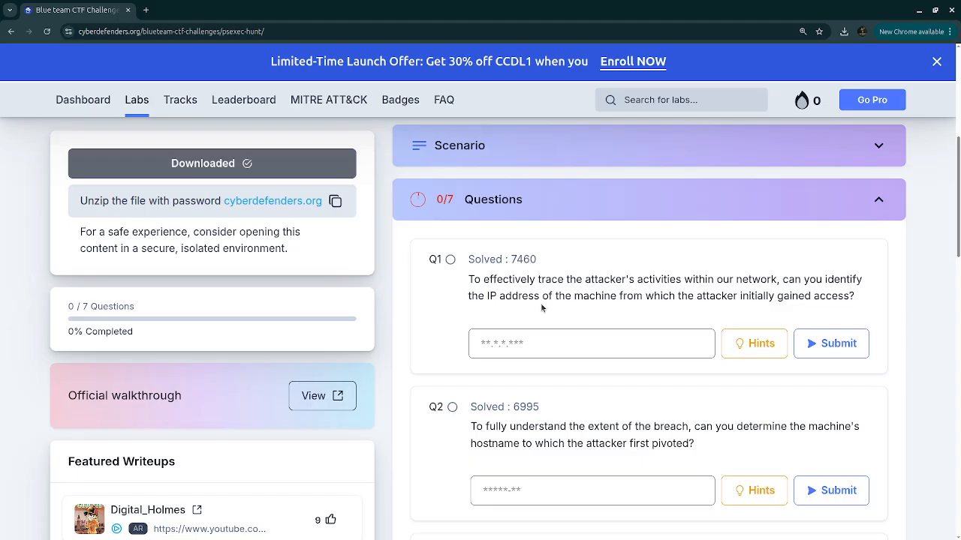
{"action": "left_click", "coordinate": [582, 352]}
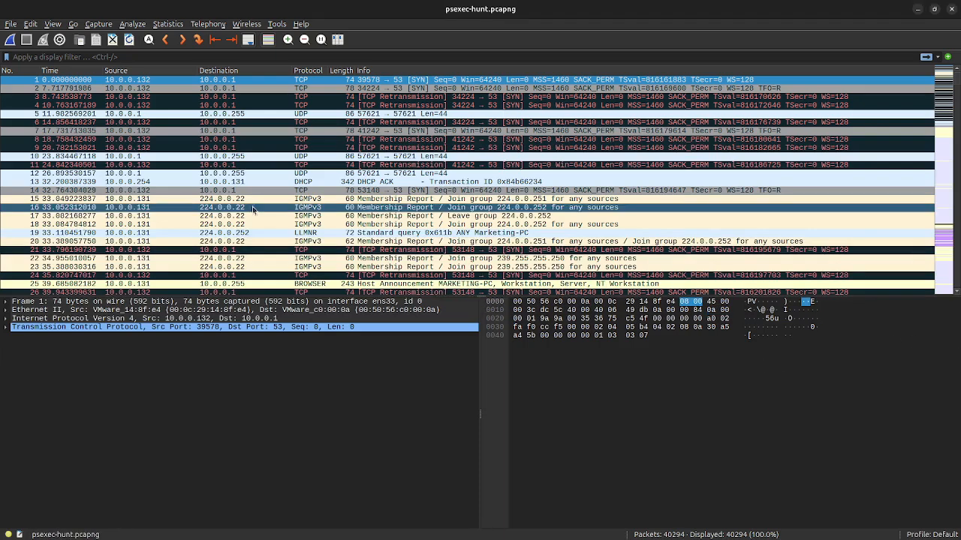
In Wireshark, open the protocol hierarchy statistics and apply the SMB entry under NetBIOS Datagram Service as the display filter
{"action": "left_click", "coordinate": [178, 28]}
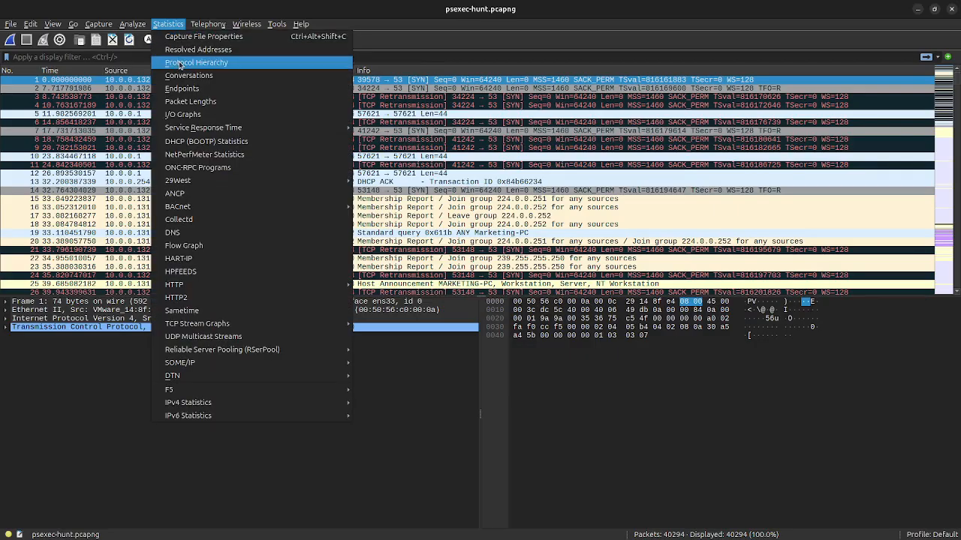
{"action": "left_click", "coordinate": [179, 64]}
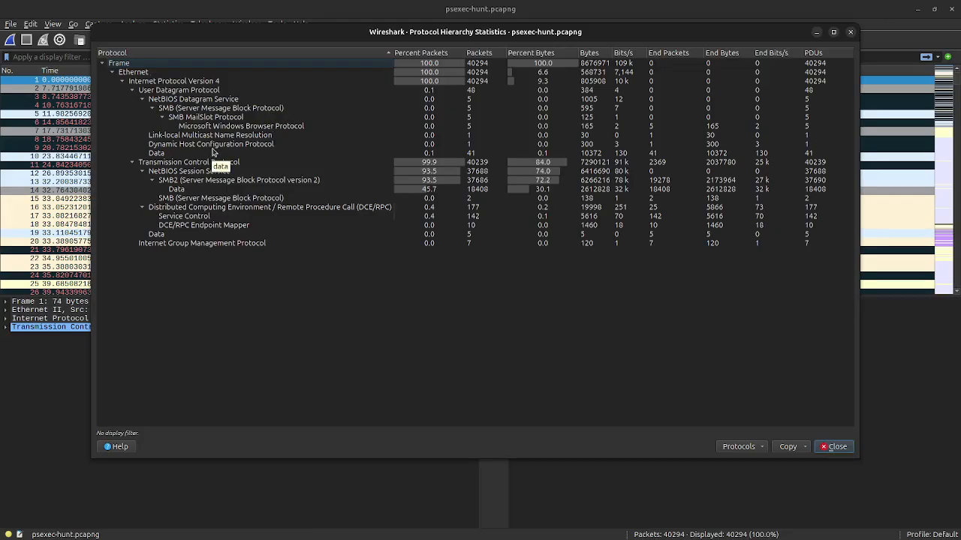
{"action": "left_click", "coordinate": [471, 111]}
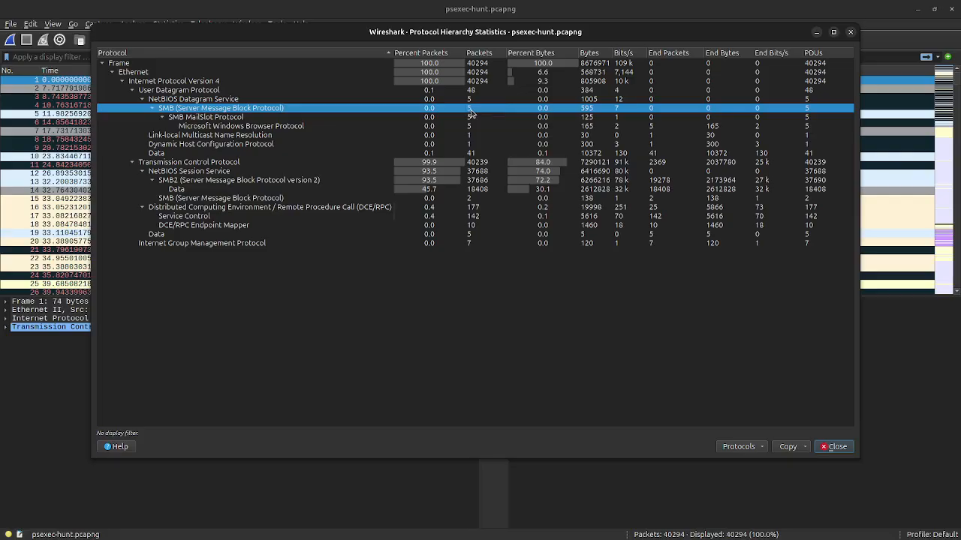
{"action": "right_click", "coordinate": [471, 112]}
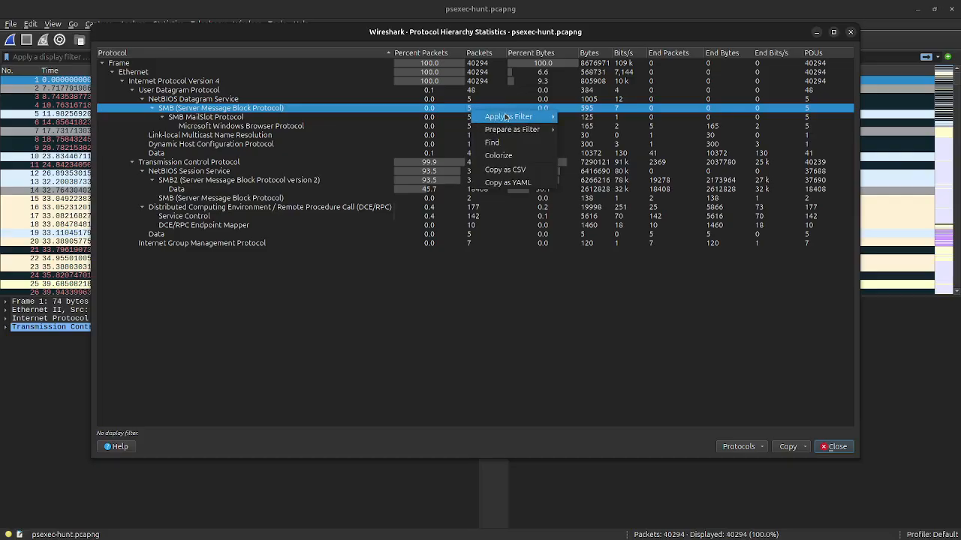
{"action": "mouse_move", "coordinate": [516, 120]}
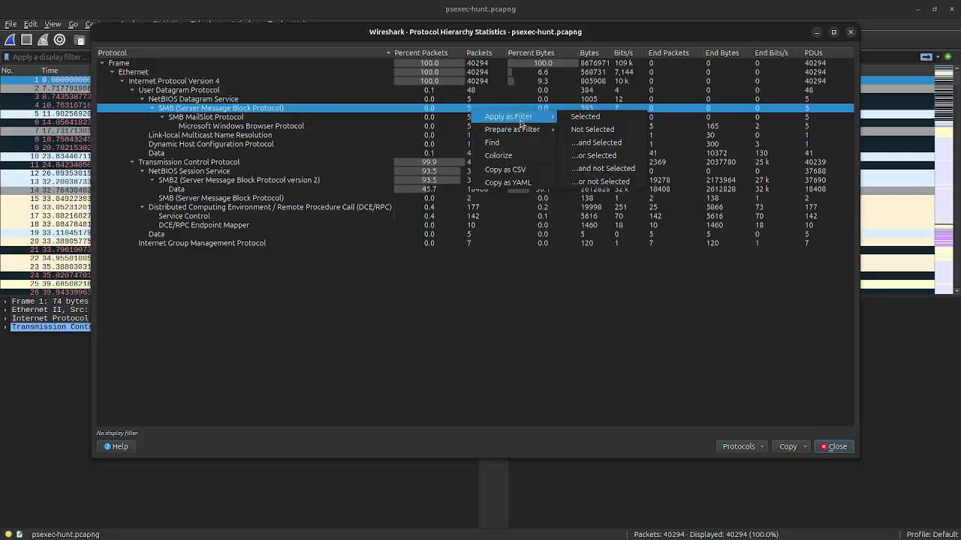
{"action": "left_click", "coordinate": [563, 117]}
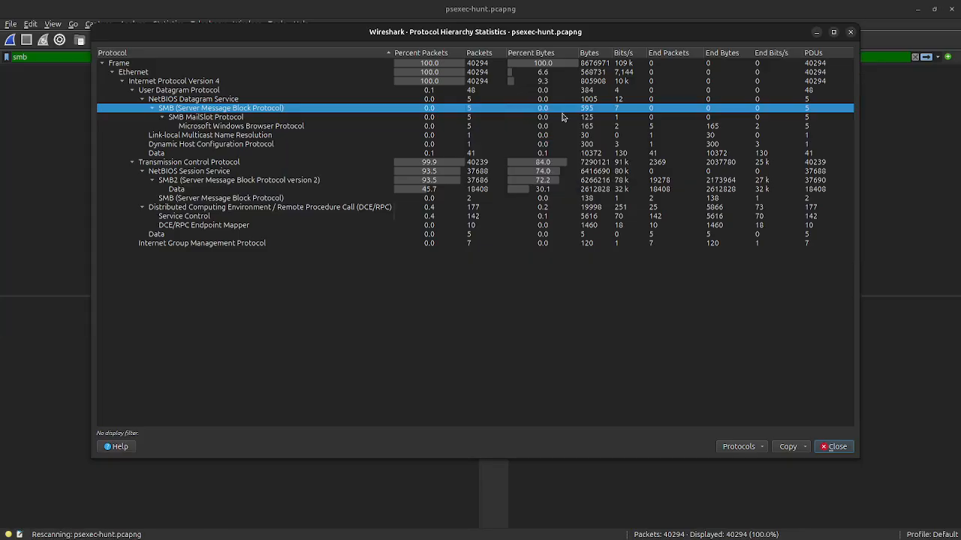
{"action": "left_click", "coordinate": [818, 35]}
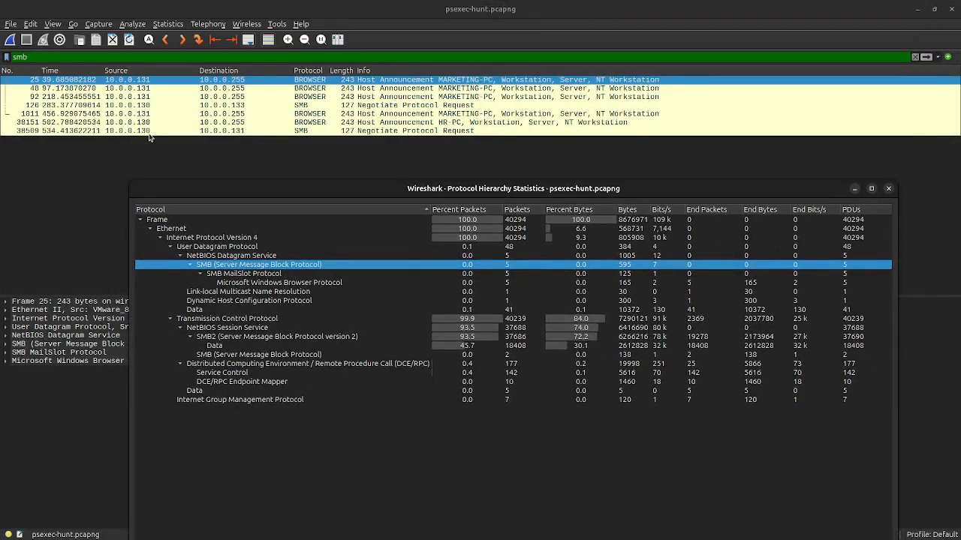
Compare the source and destination addresses of the SMB-filtered packets and select the Negotiate Protocol Request in packet 38509
{"action": "left_click", "coordinate": [142, 88], "text": "ctrl"}
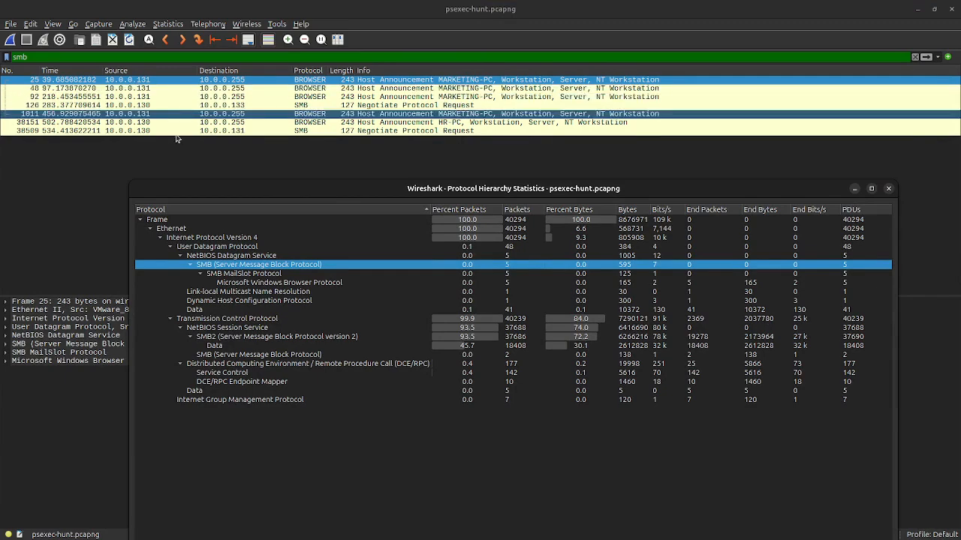
{"action": "left_click", "coordinate": [135, 97], "text": "ctrl"}
{"action": "left_click", "coordinate": [135, 97], "text": "ctrl"}
{"action": "left_click", "coordinate": [142, 88], "text": "ctrl"}
{"action": "left_click", "coordinate": [160, 130], "text": "ctrl"}
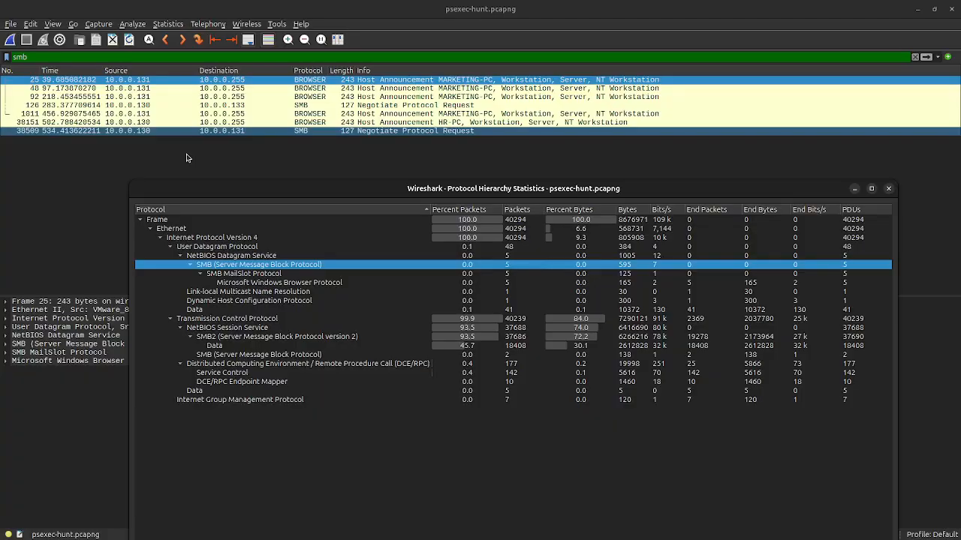
{"action": "left_click", "coordinate": [160, 130], "text": "ctrl"}
{"action": "left_click", "coordinate": [135, 97], "text": "ctrl"}
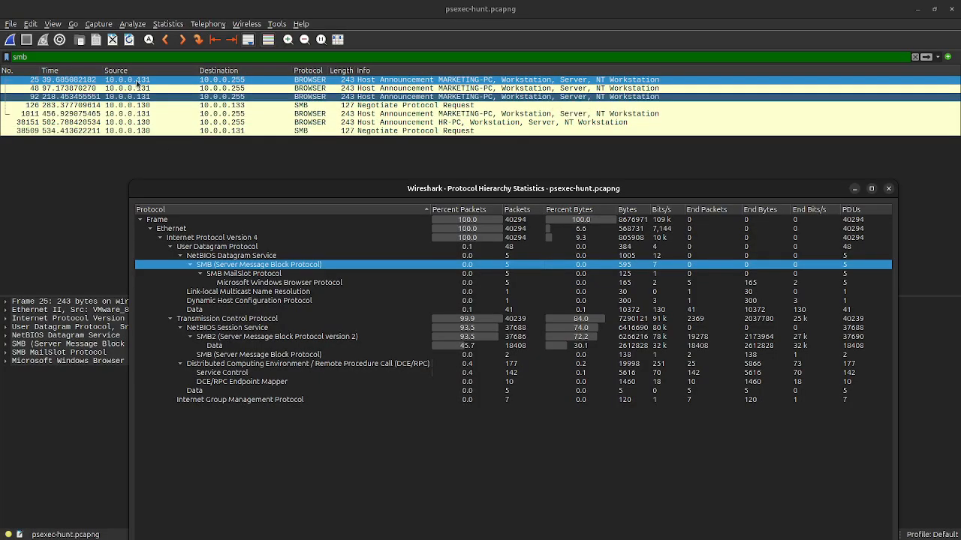
{"action": "left_click", "coordinate": [238, 83]}
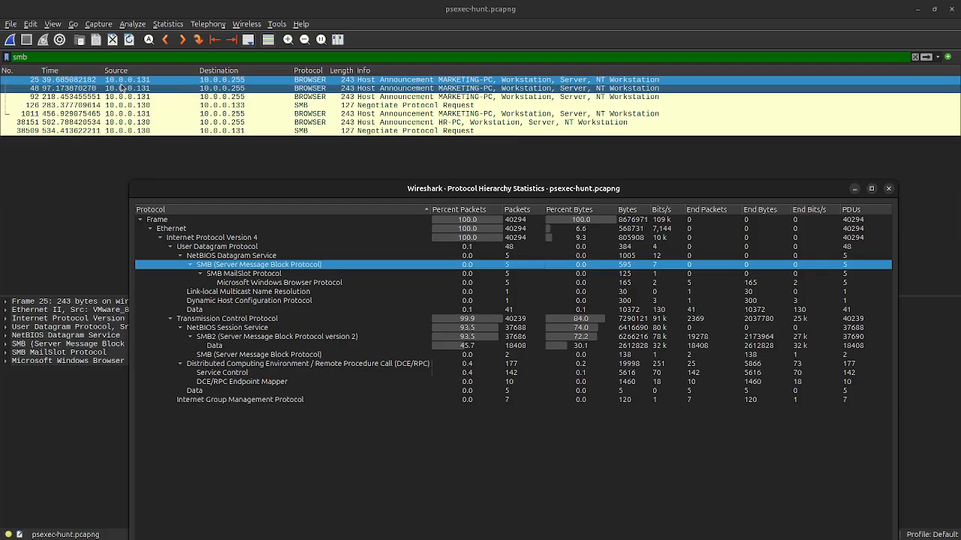
{"action": "left_click", "coordinate": [148, 99], "text": "shift"}
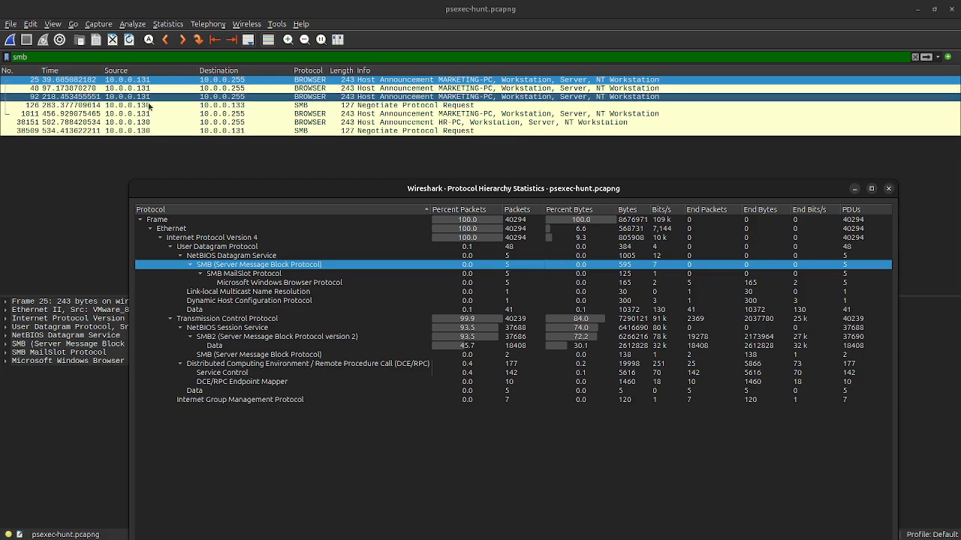
{"action": "left_click", "coordinate": [150, 131]}
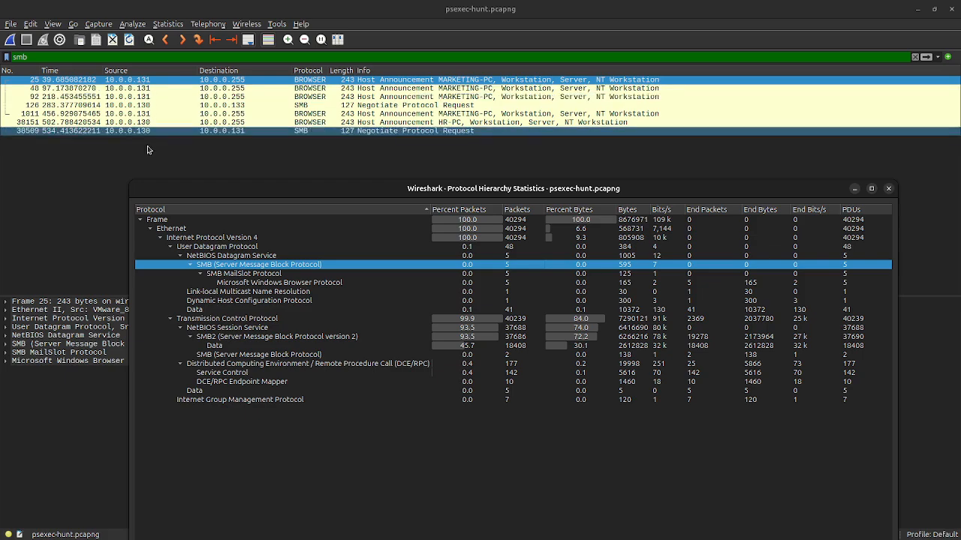
{"action": "left_click", "coordinate": [137, 132], "text": "ctrl"}
{"action": "left_click", "coordinate": [138, 95]}
{"action": "left_click", "coordinate": [139, 94], "text": "ctrl"}
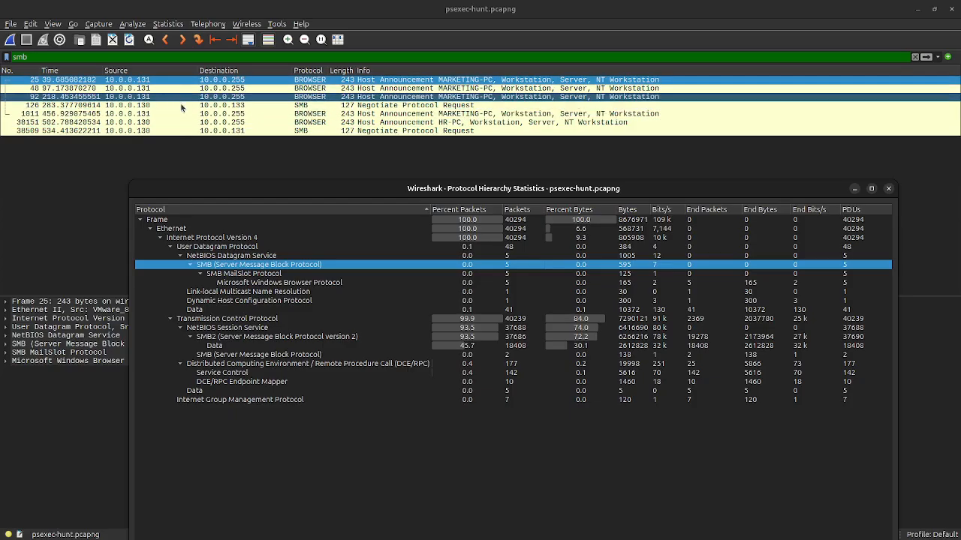
{"action": "left_click", "coordinate": [138, 132]}
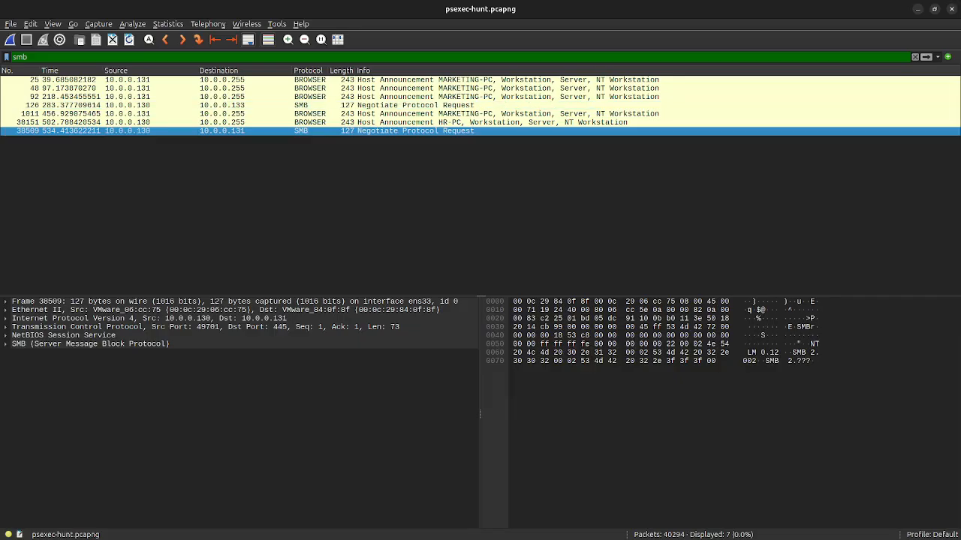
Switch to the lab page in Chrome, submit 10.0.0.130 as the Q1 answer, and dismiss the streak popup
{"action": "key", "text": "alt+Tab"}
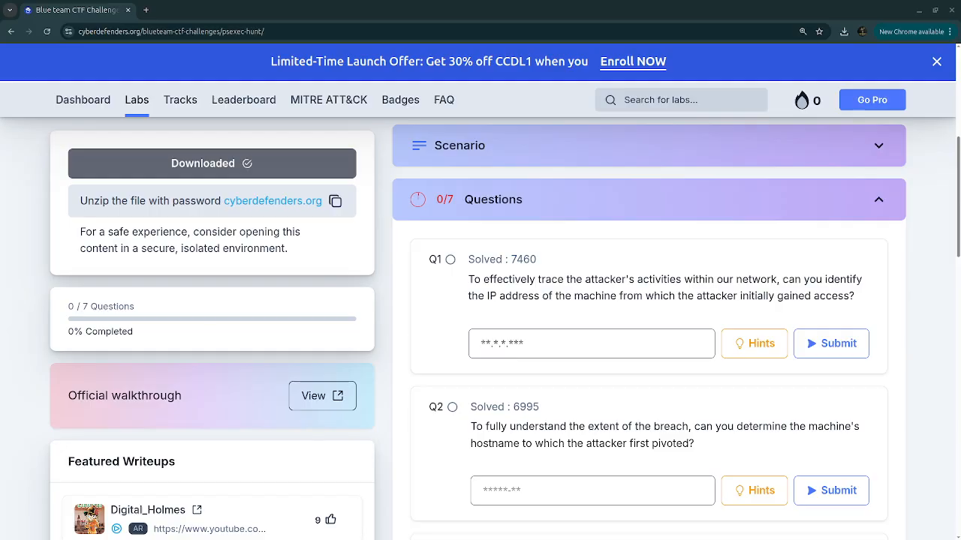
{"action": "left_click", "coordinate": [605, 362]}
{"action": "type", "text": "10"}
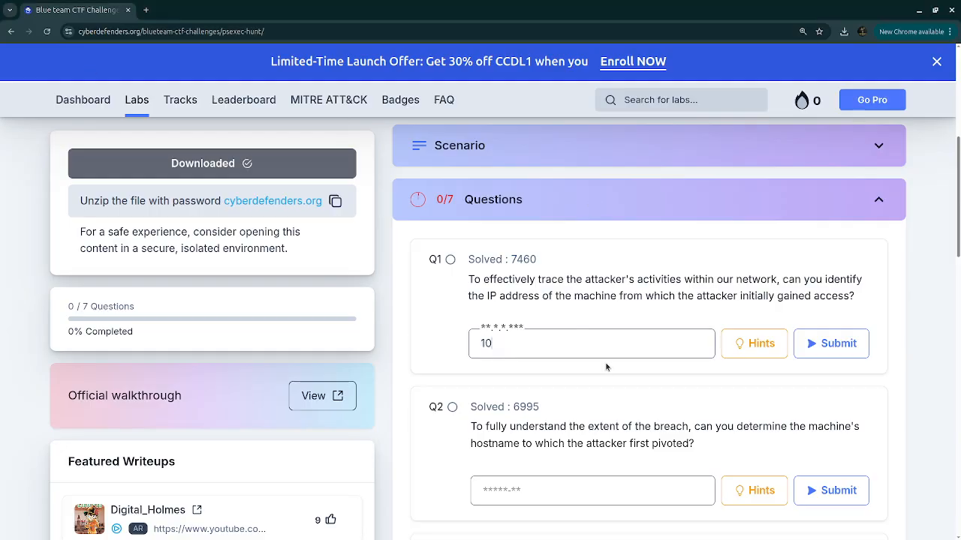
{"action": "type", "text": ".0.0.130"}
{"action": "key", "text": "Return"}
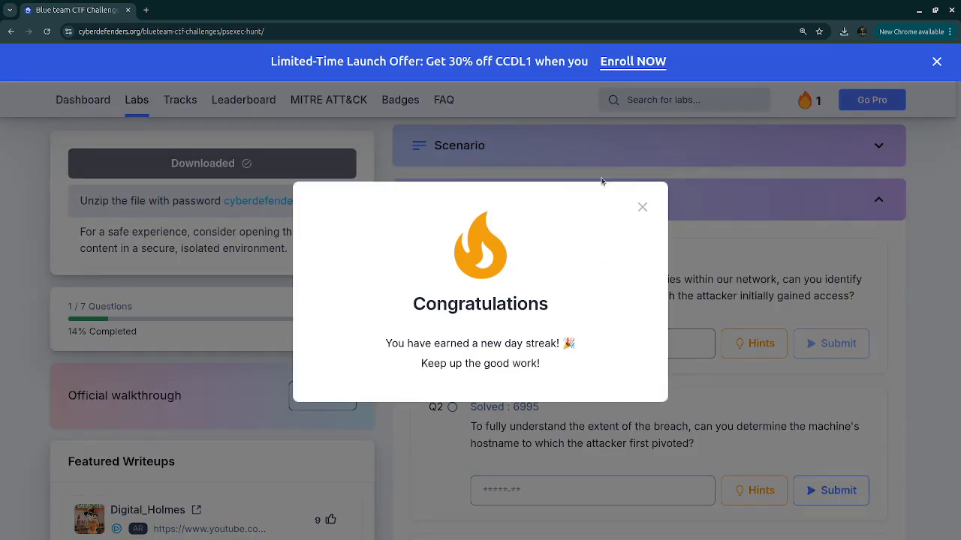
{"action": "left_click", "coordinate": [642, 207]}
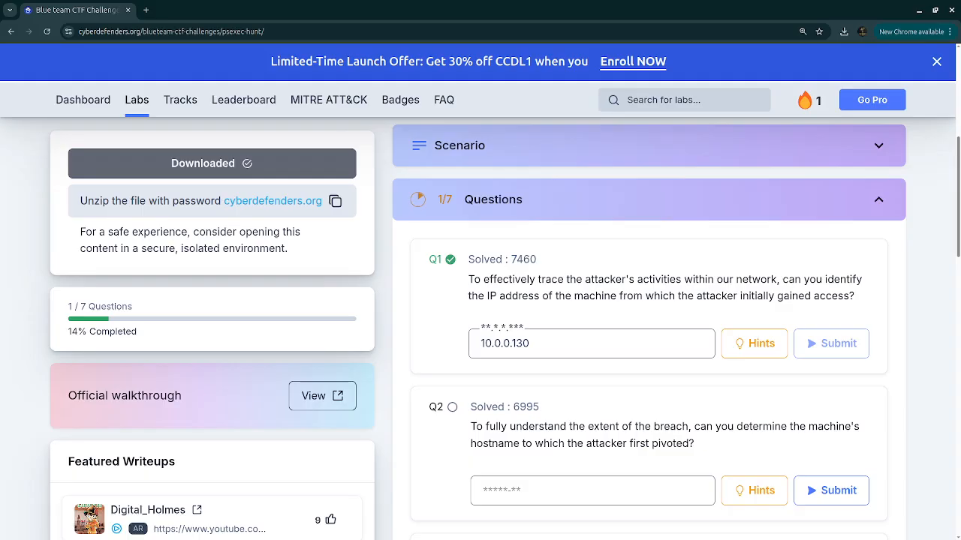
Read Q2 on the lab page, then switch to Wireshark and follow the TCP stream of packet 38509
{"action": "scroll", "coordinate": [654, 459], "scroll_direction": "down", "scroll_amount": 2}
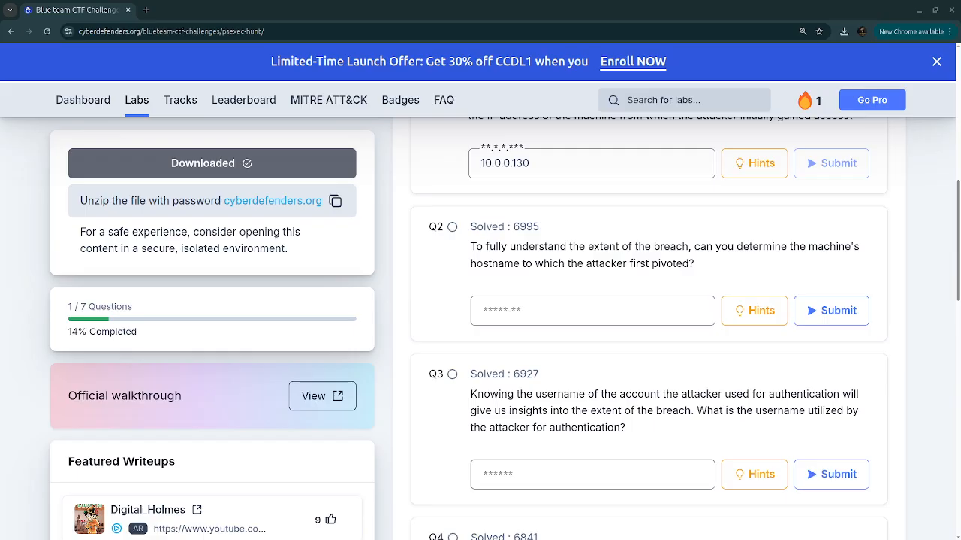
{"action": "key", "text": "alt+Tab"}
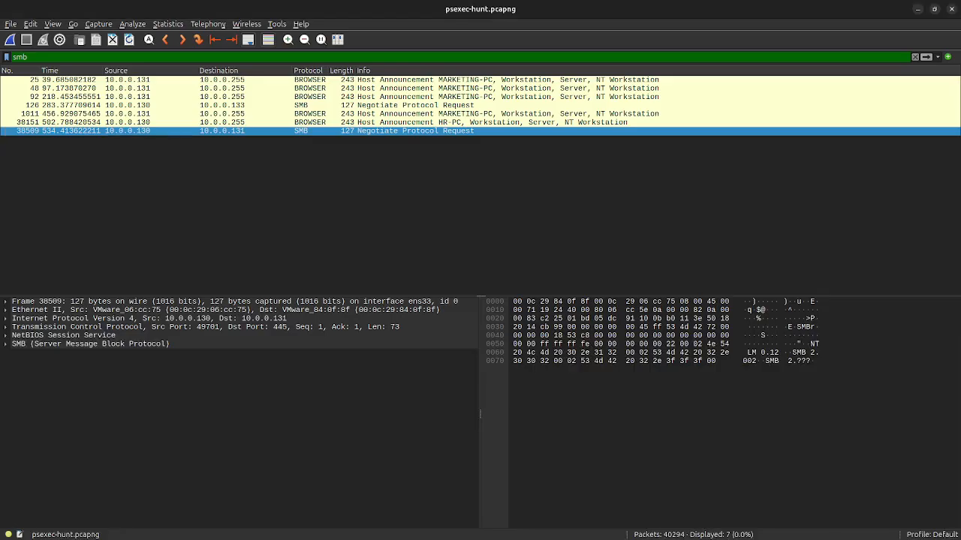
{"action": "right_click", "coordinate": [147, 133]}
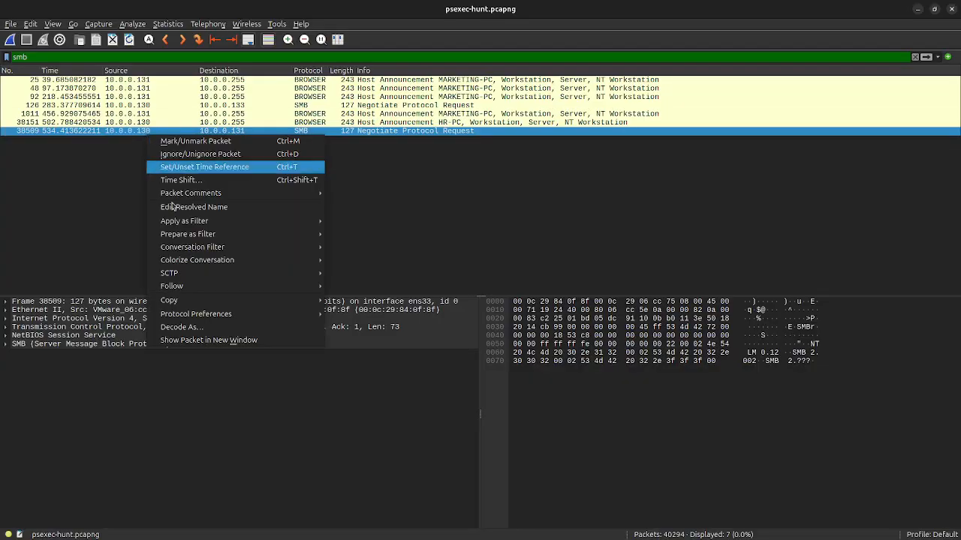
{"action": "mouse_move", "coordinate": [293, 287]}
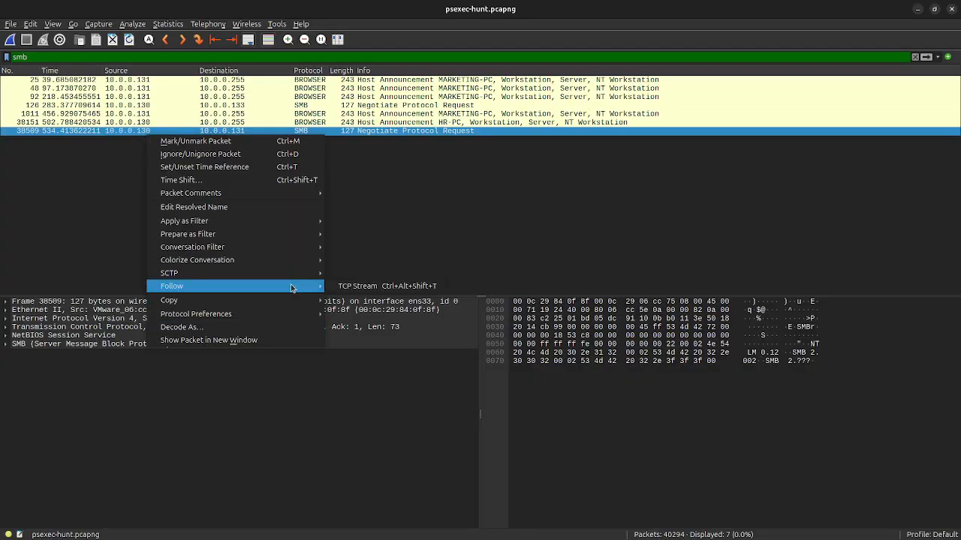
{"action": "left_click", "coordinate": [358, 287]}
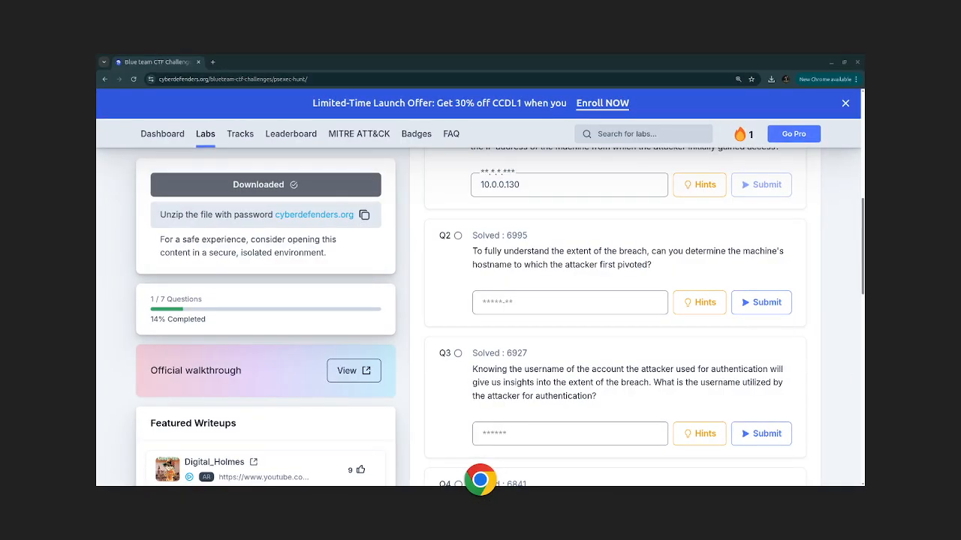
Switch to Wireshark, check TCP streams 46 to 49 for a hostname, and close the stream view
{"action": "key", "text": "alt+Tab"}
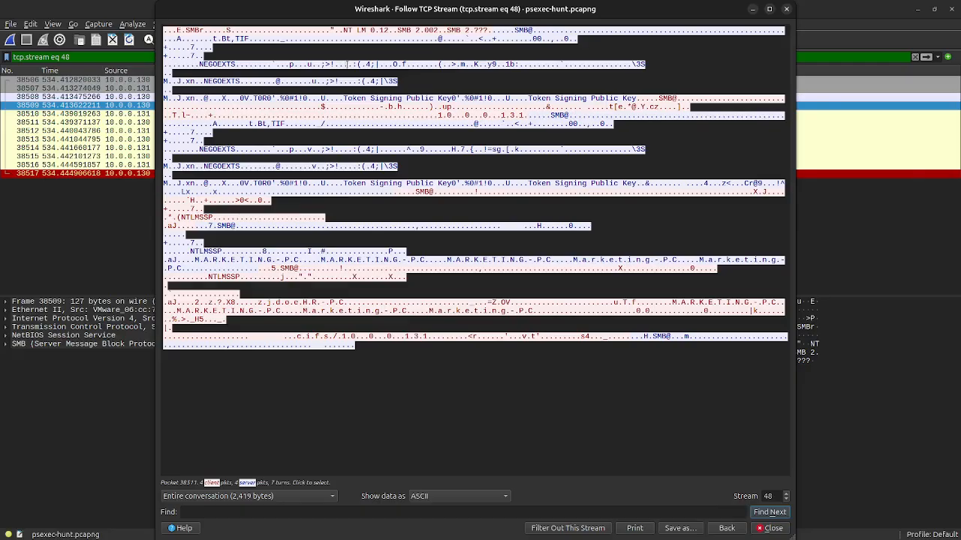
{"action": "left_click", "coordinate": [786, 494]}
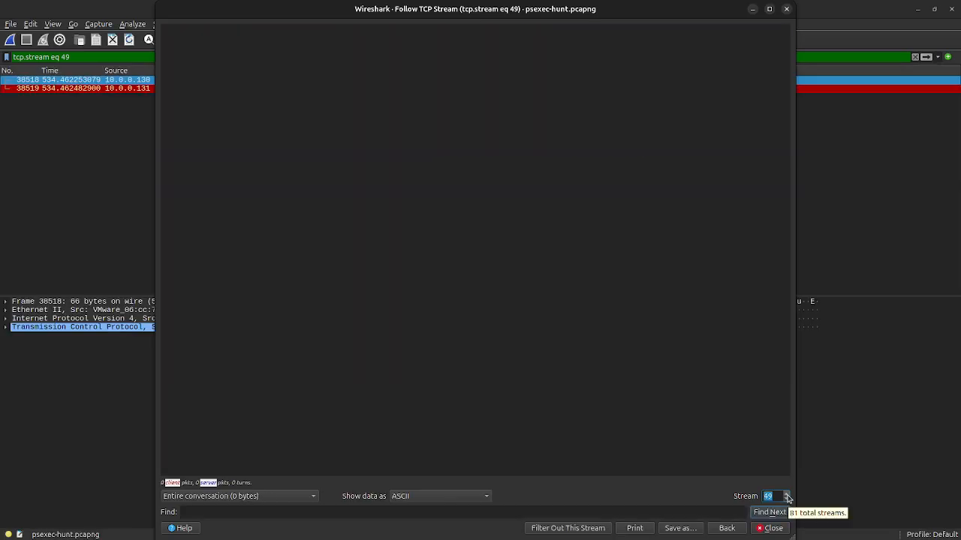
{"action": "left_click", "coordinate": [787, 496]}
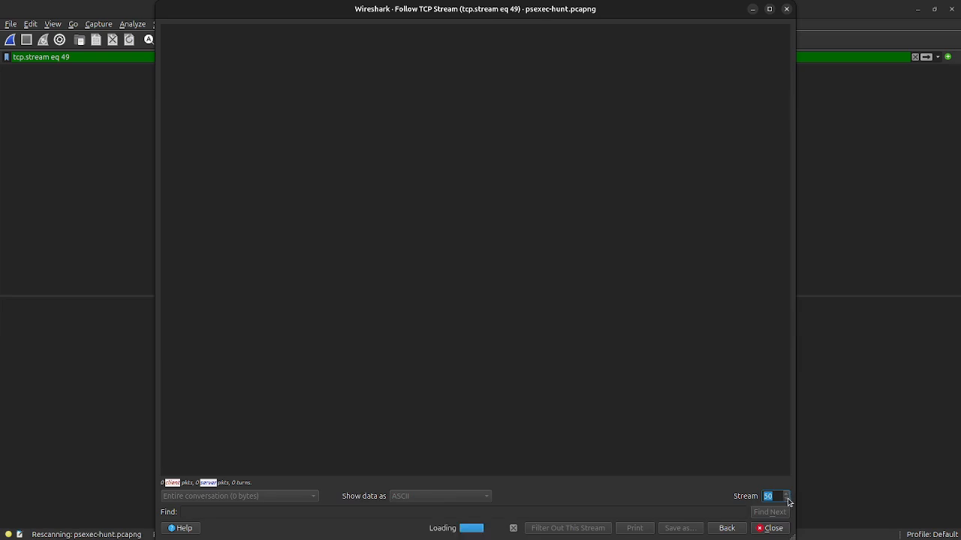
{"action": "left_click", "coordinate": [787, 501]}
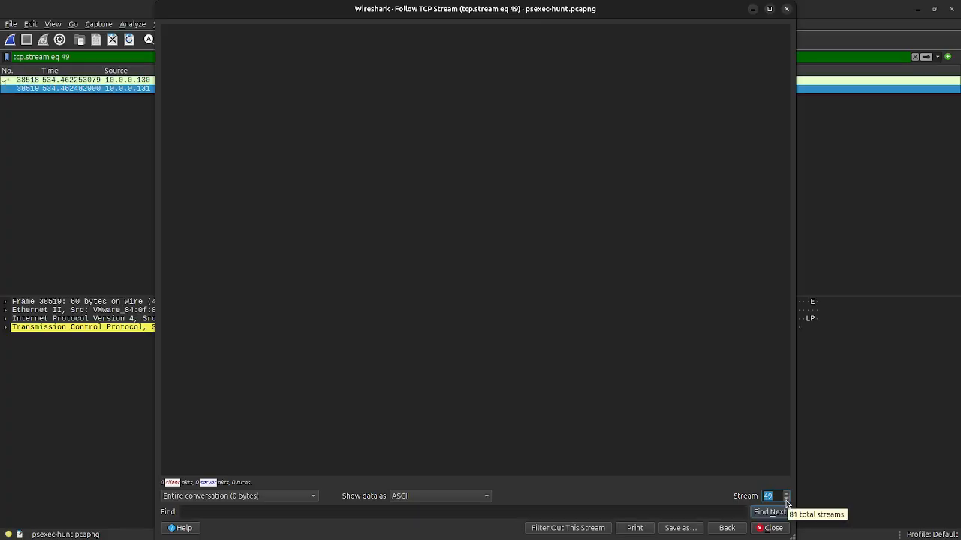
{"action": "left_click", "coordinate": [786, 501]}
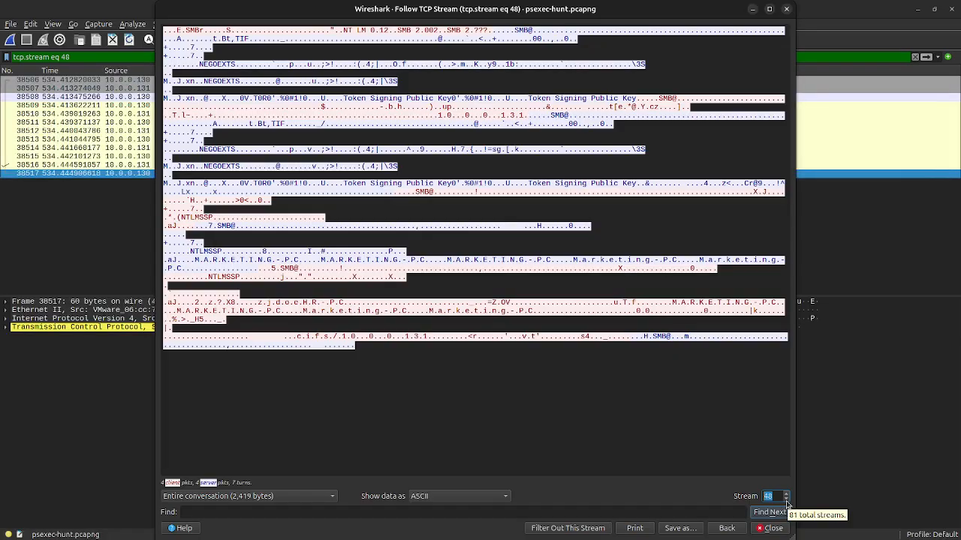
{"action": "left_click", "coordinate": [787, 500]}
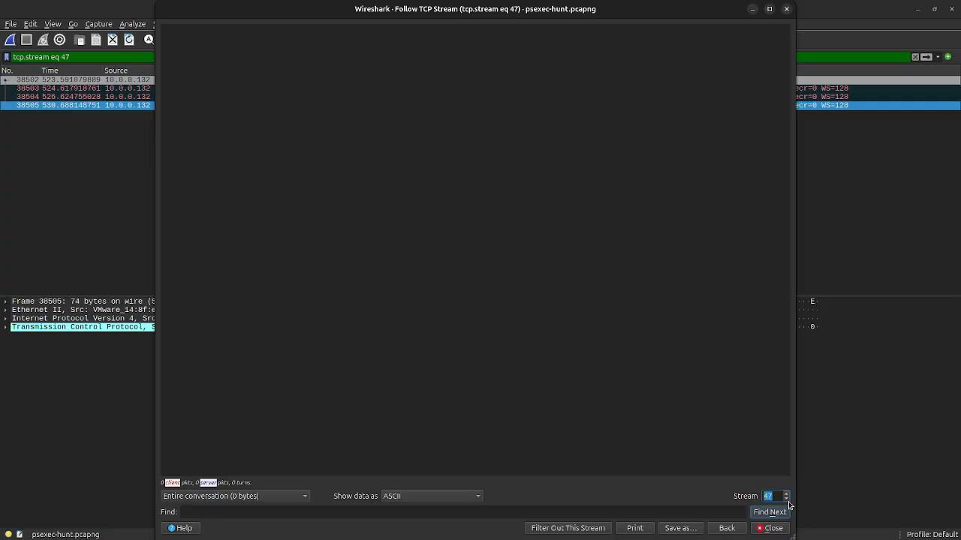
{"action": "left_click", "coordinate": [786, 494]}
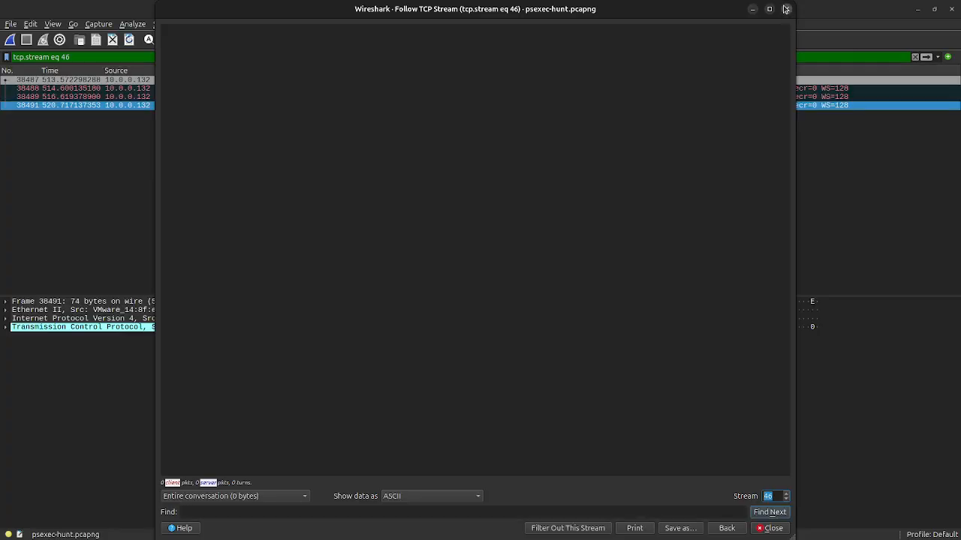
{"action": "left_click", "coordinate": [786, 8]}
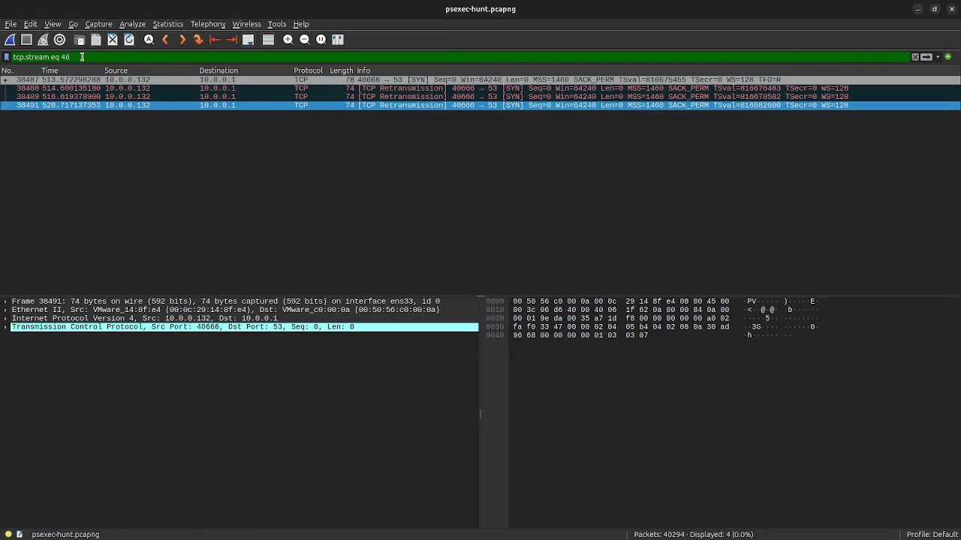
Apply the display filter smb and select the Negotiate Protocol Request in packet 38509
{"action": "triple_click", "coordinate": [82, 57]}
{"action": "type", "text": "smb"}
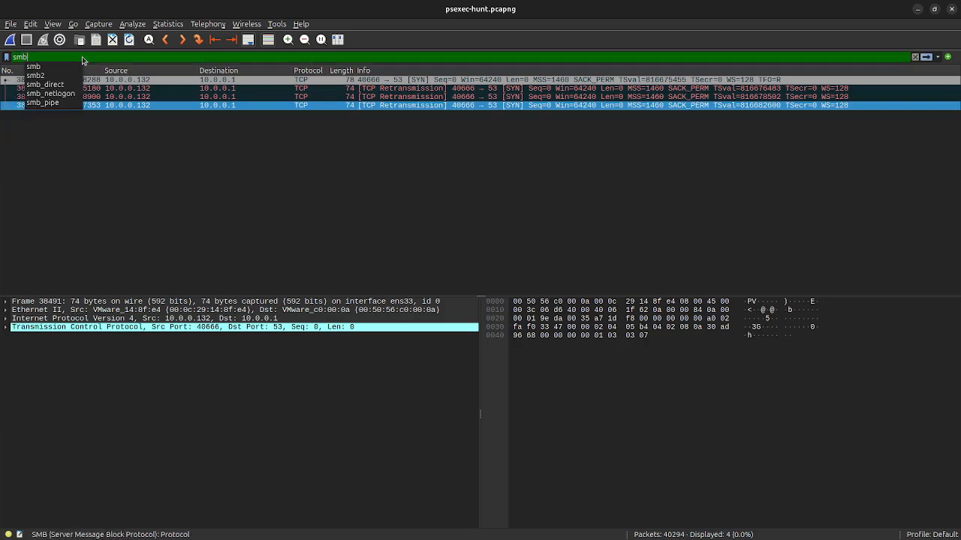
{"action": "key", "text": "Return"}
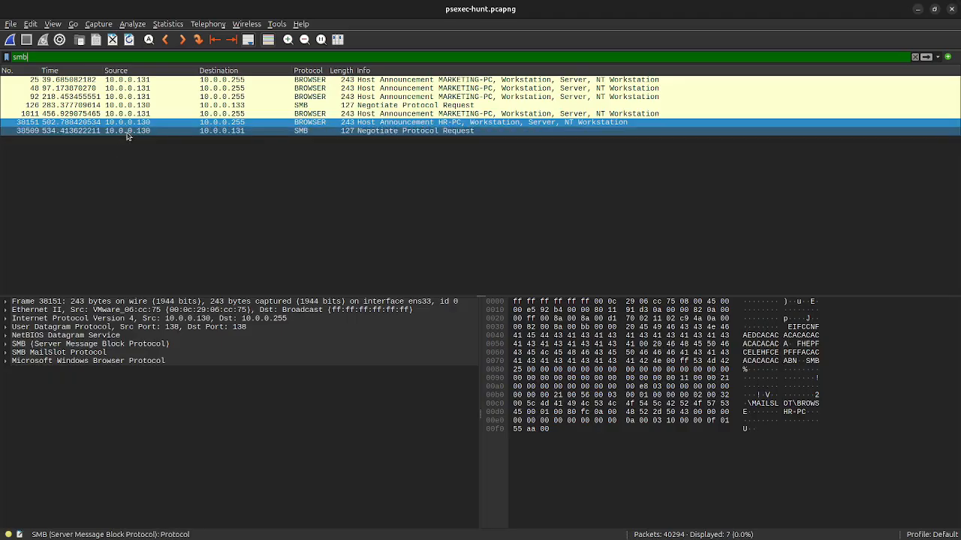
{"action": "left_click", "coordinate": [128, 130]}
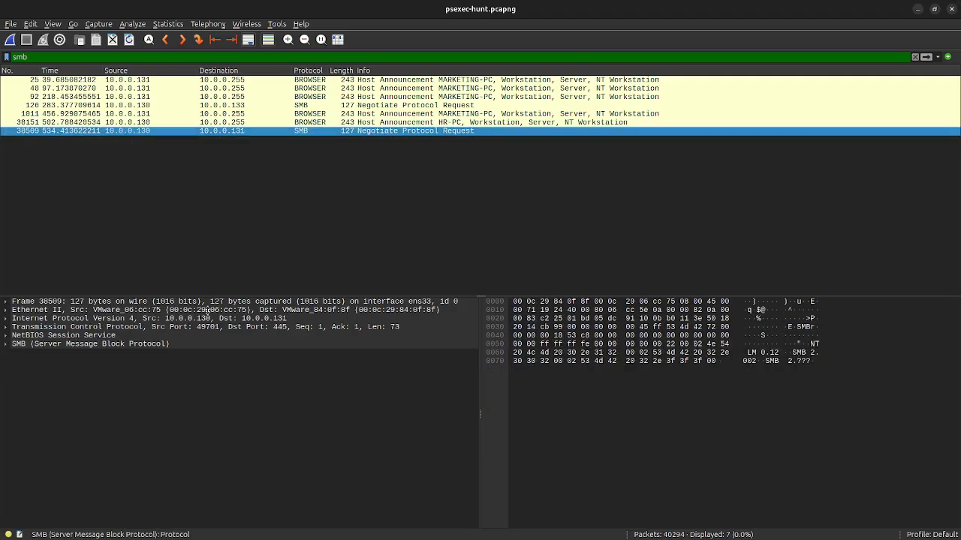
Expand packet 38509's SMB header, flags and requested dialects, and examine the fields for the target's hostname
{"action": "double_click", "coordinate": [22, 344]}
{"action": "left_click", "coordinate": [21, 362]}
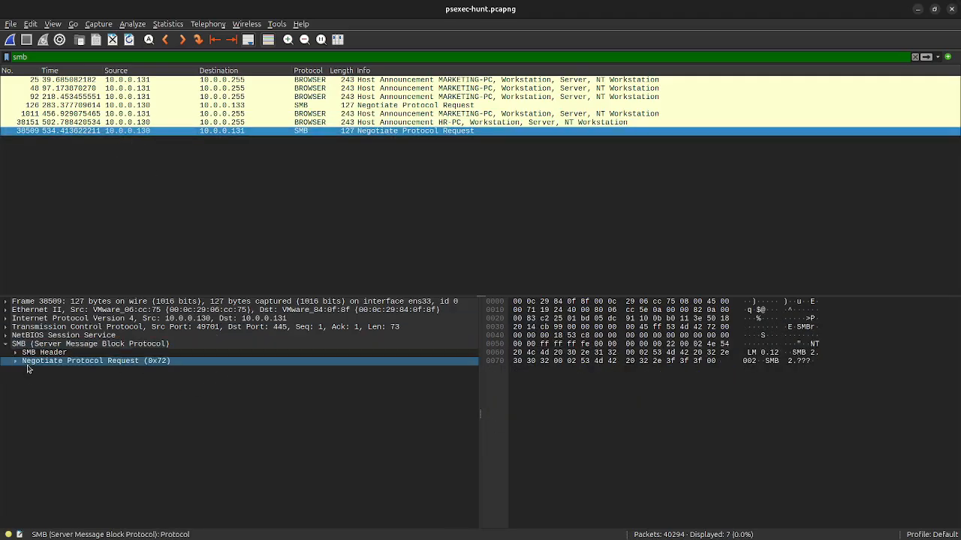
{"action": "left_click", "coordinate": [15, 353]}
{"action": "left_click", "coordinate": [16, 463]}
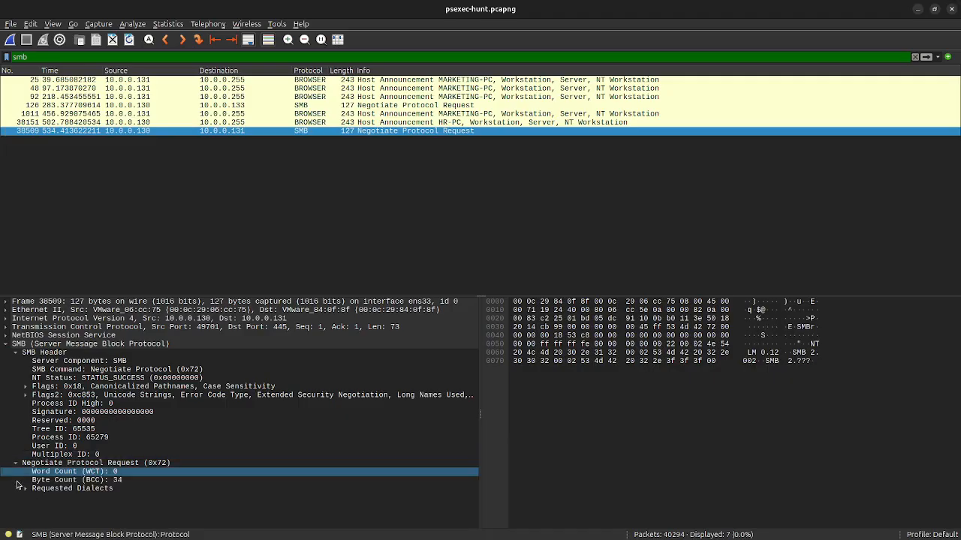
{"action": "left_click", "coordinate": [26, 481]}
{"action": "left_click", "coordinate": [25, 489]}
{"action": "left_click_drag", "start_coordinate": [45, 446], "coordinate": [25, 455]}
{"action": "left_click", "coordinate": [25, 455]}
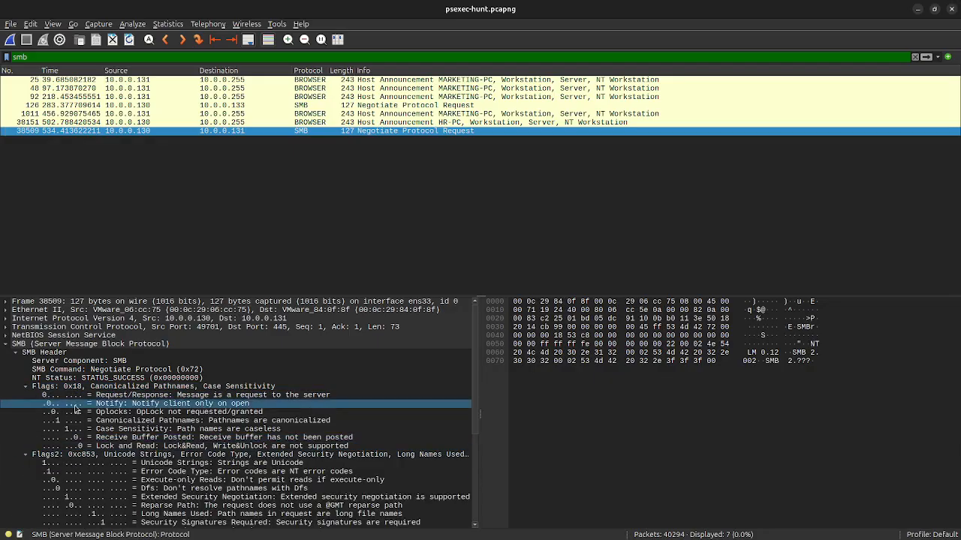
{"action": "scroll", "coordinate": [178, 457], "scroll_direction": "down", "scroll_amount": 4}
{"action": "left_click", "coordinate": [177, 457]}
{"action": "scroll", "coordinate": [178, 456], "scroll_direction": "down", "scroll_amount": 2}
{"action": "left_click", "coordinate": [178, 455]}
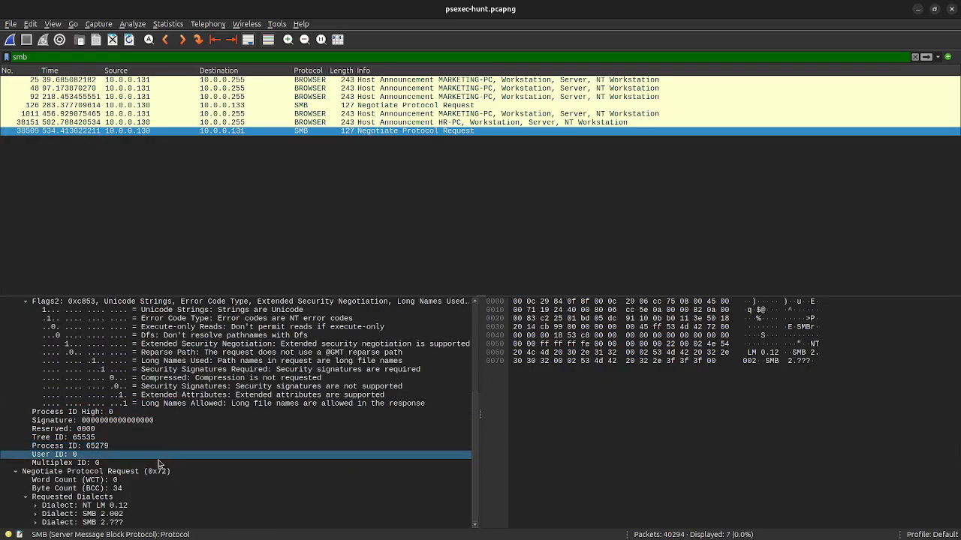
{"action": "left_click_drag", "start_coordinate": [178, 454], "coordinate": [34, 497]}
{"action": "left_click", "coordinate": [191, 412]}
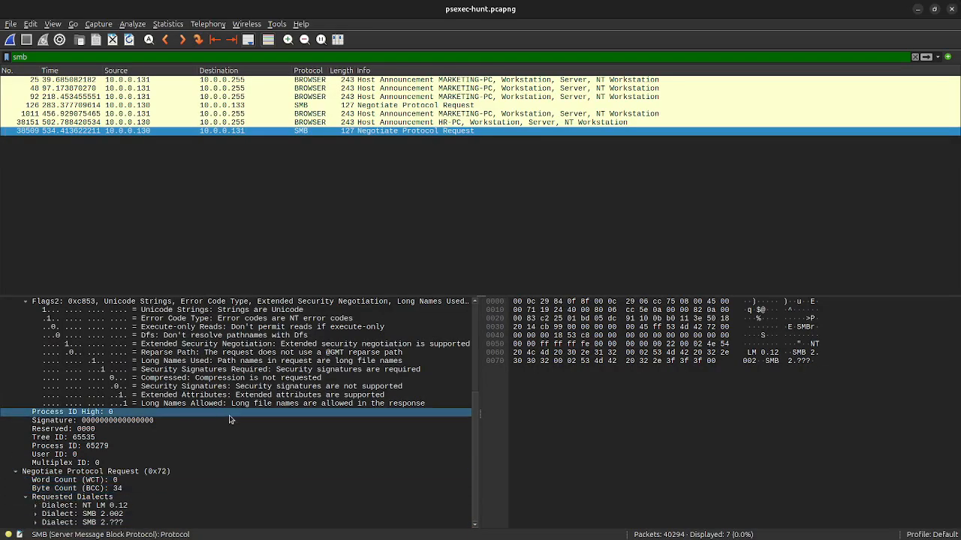
{"action": "left_click", "coordinate": [191, 455]}
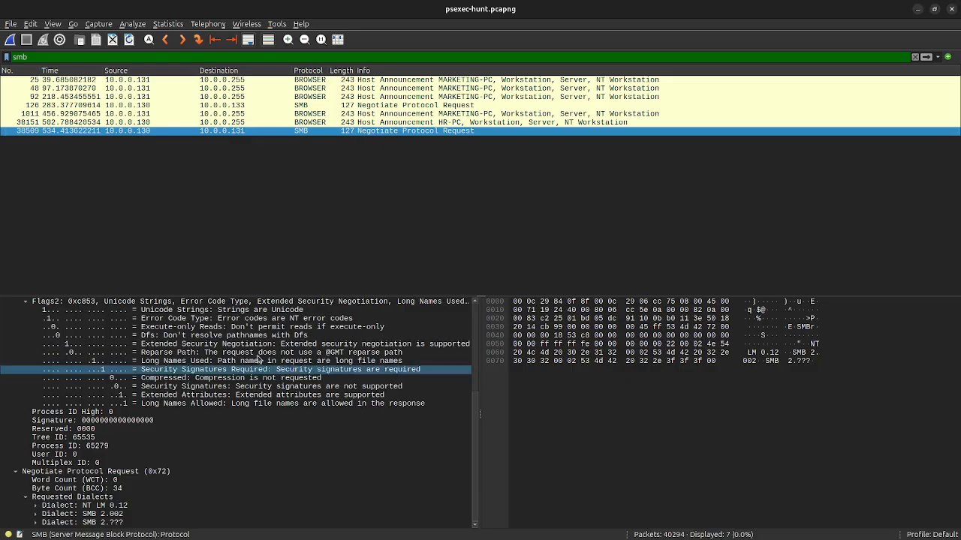
Follow the TCP stream of the Negotiate Protocol Request in packet 126 and examine it for the target's hostname
{"action": "left_click", "coordinate": [196, 106]}
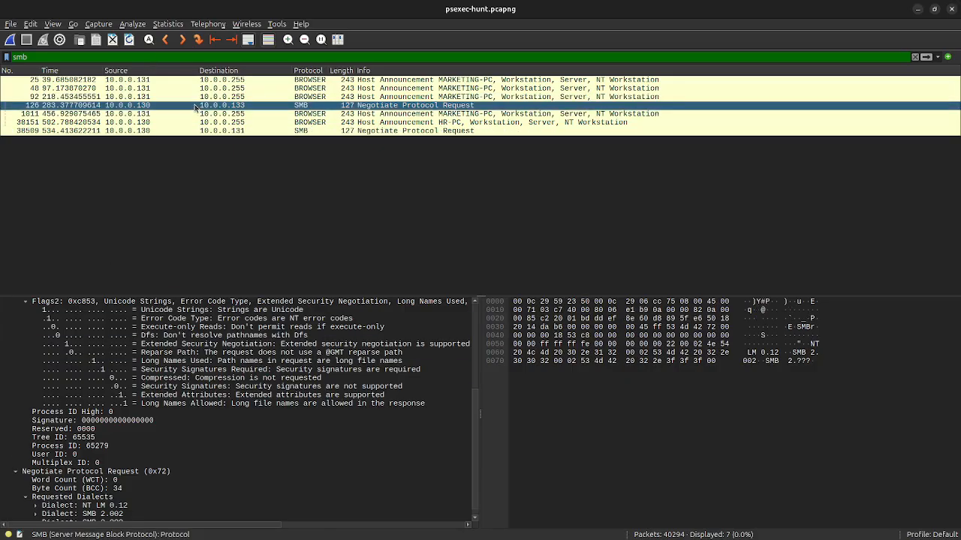
{"action": "right_click", "coordinate": [195, 107]}
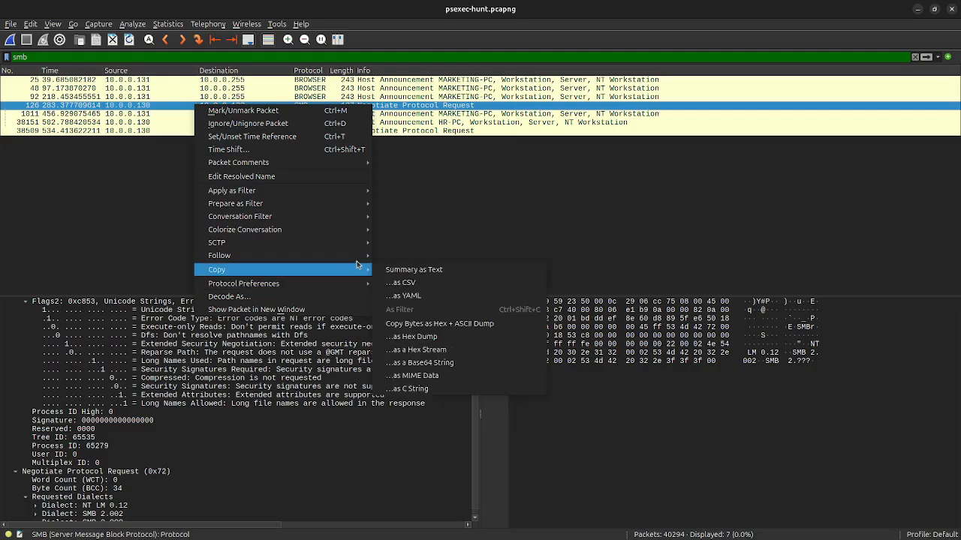
{"action": "mouse_move", "coordinate": [356, 263]}
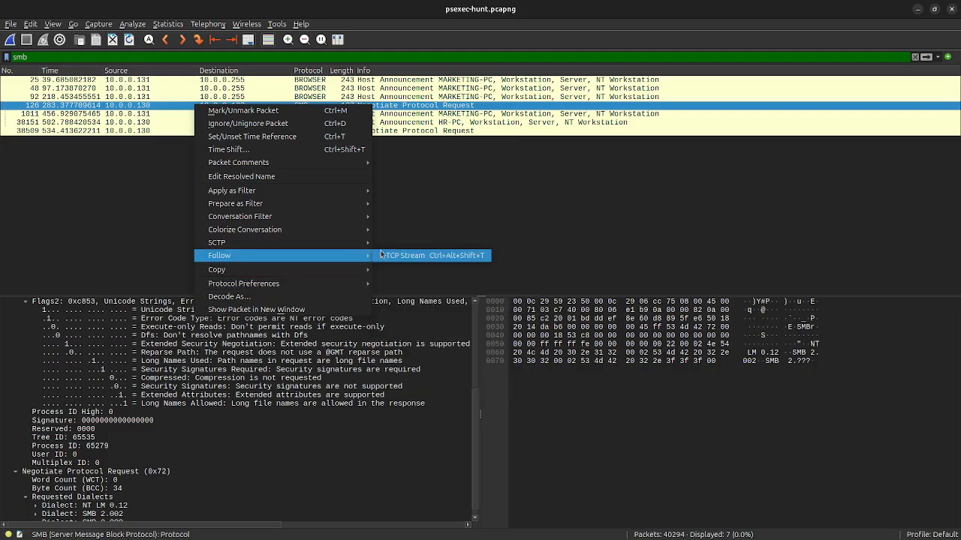
{"action": "left_click", "coordinate": [380, 254]}
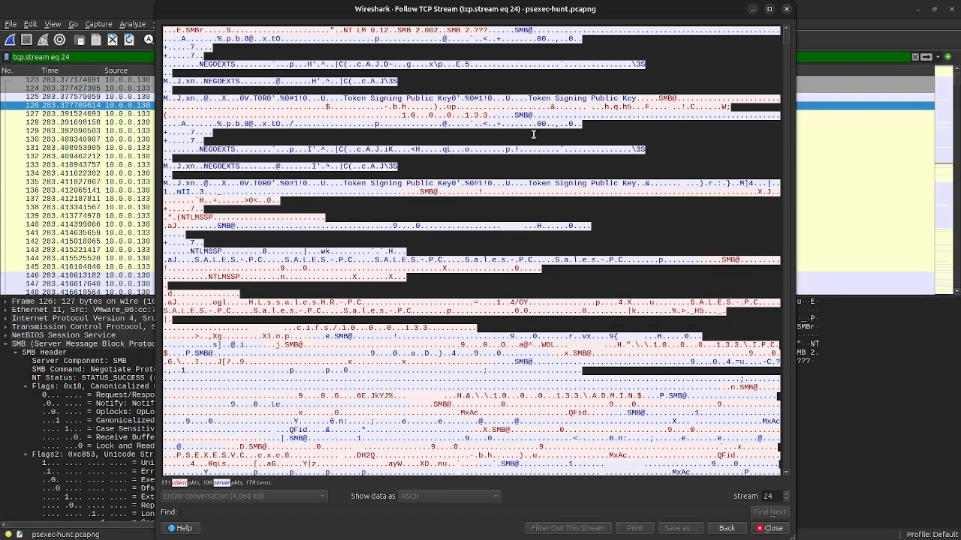
{"action": "scroll", "coordinate": [536, 252], "scroll_direction": "down", "scroll_amount": 1}
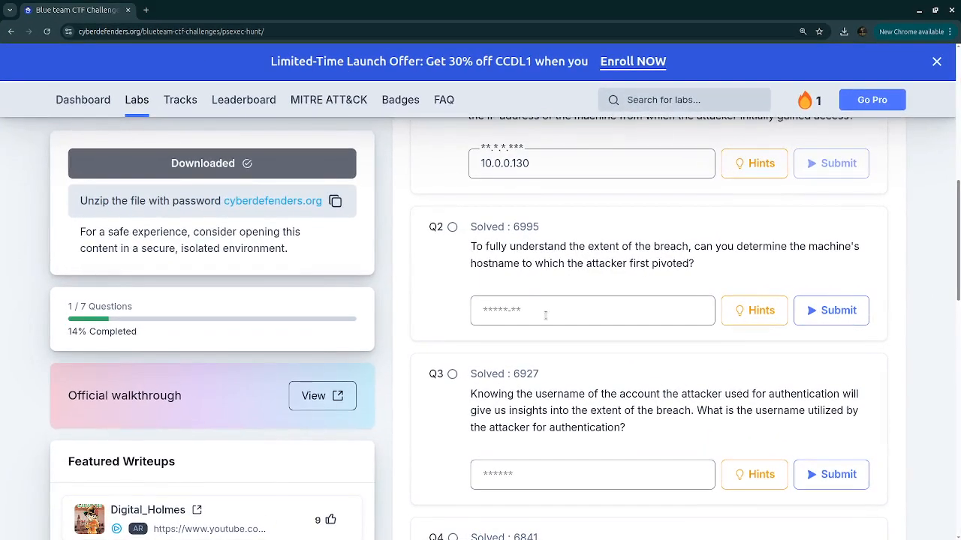
Switch to the lab page in Chrome and submit SALES-PC as the Q2 answer
{"action": "left_click", "coordinate": [545, 316]}
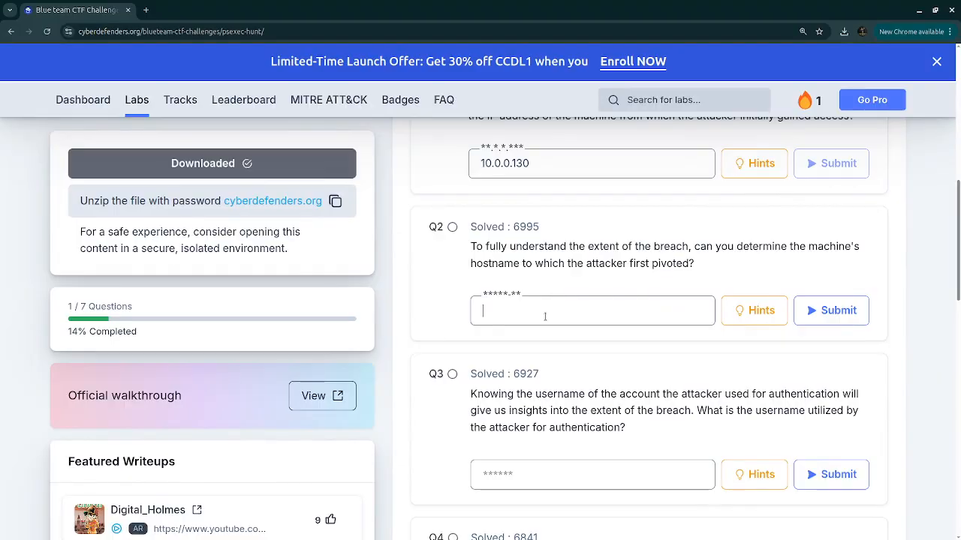
{"action": "type", "text": "SALES-PC"}
{"action": "key", "text": "Return"}
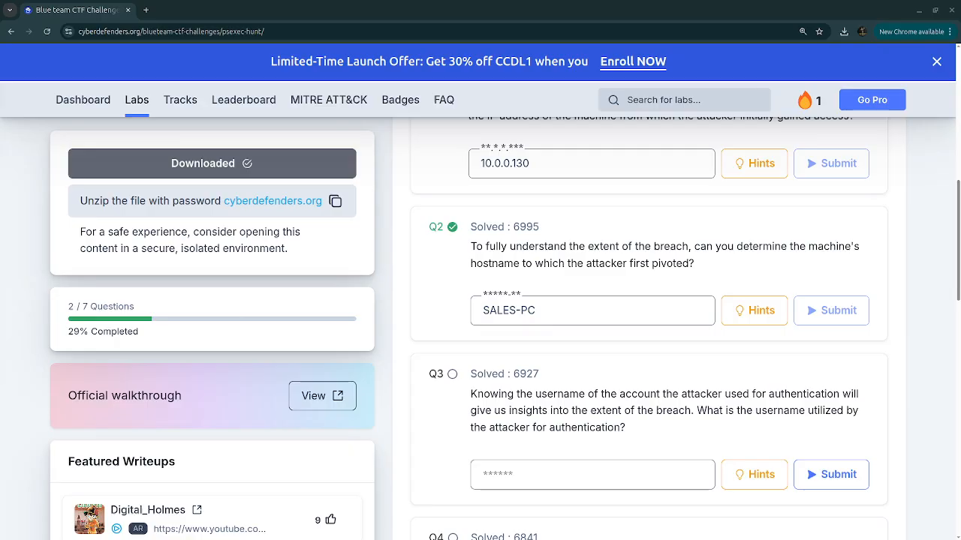
Read Q3 on the lab page, then switch to Wireshark's main capture window and examine the session setup packets for the authentication username
{"action": "key", "text": "alt+Tab"}
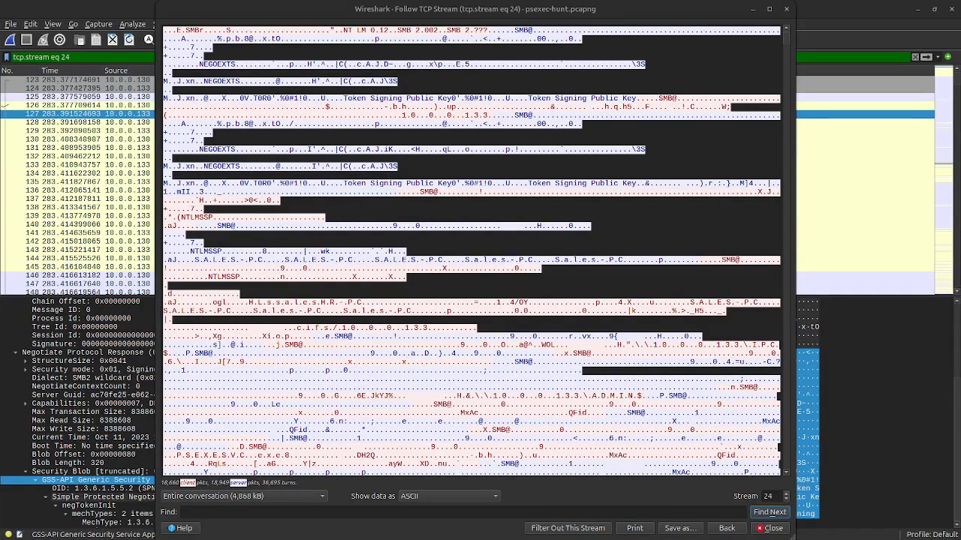
{"action": "key", "text": "alt+Tab"}
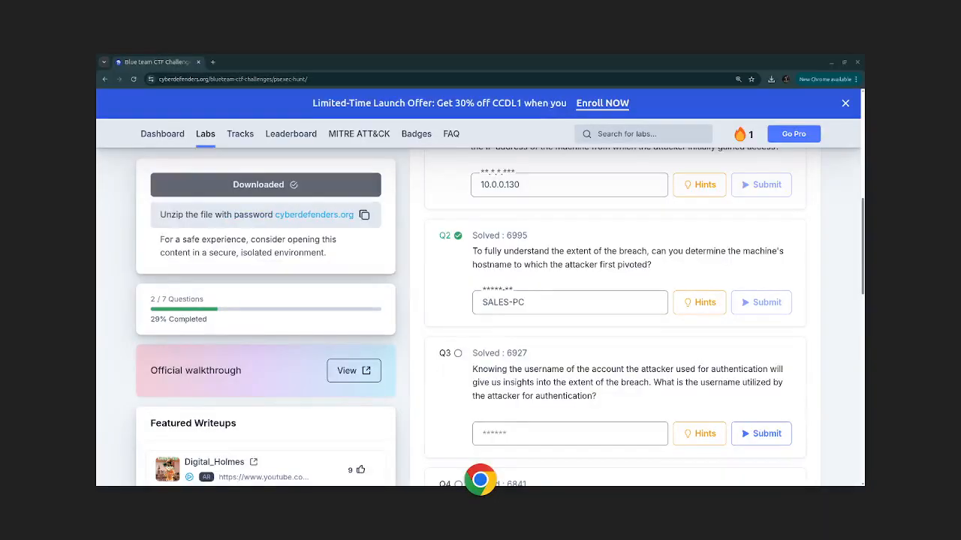
{"action": "scroll", "coordinate": [562, 341], "scroll_direction": "down", "scroll_amount": 1}
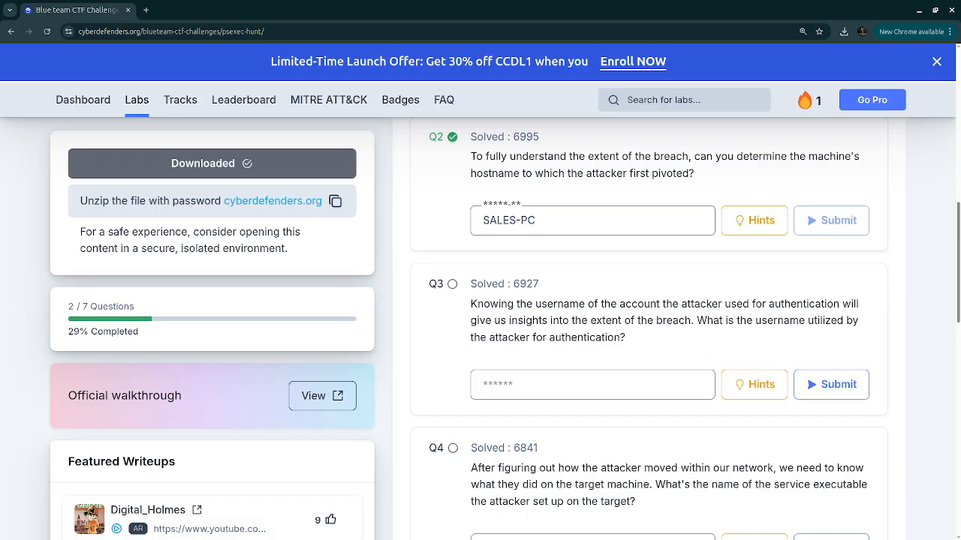
{"action": "key", "text": "alt+Tab"}
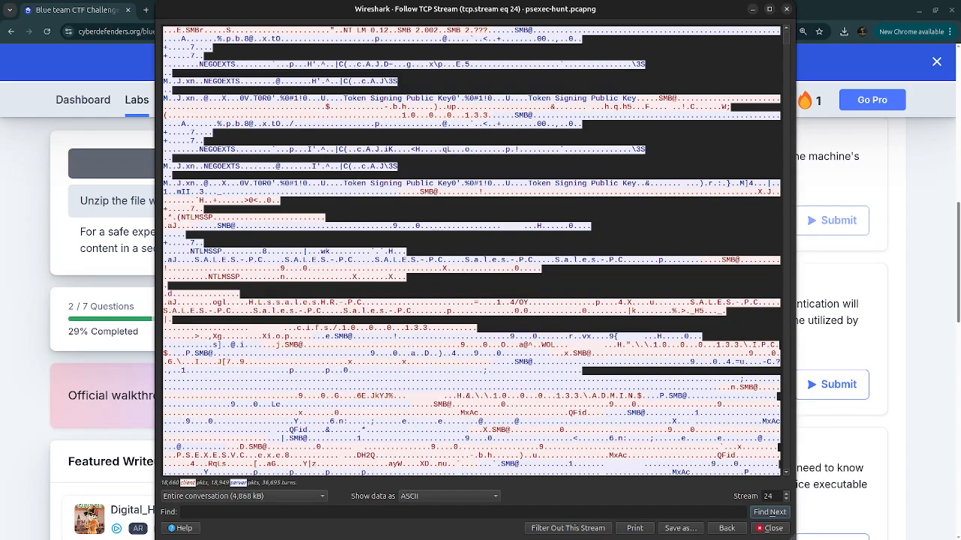
{"action": "key", "text": "super"}
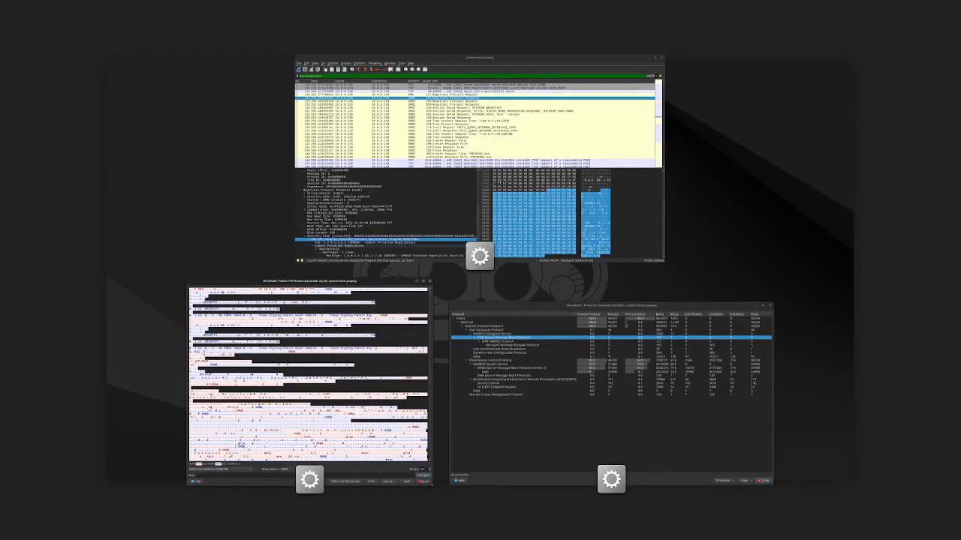
{"action": "mouse_move", "coordinate": [665, 234]}
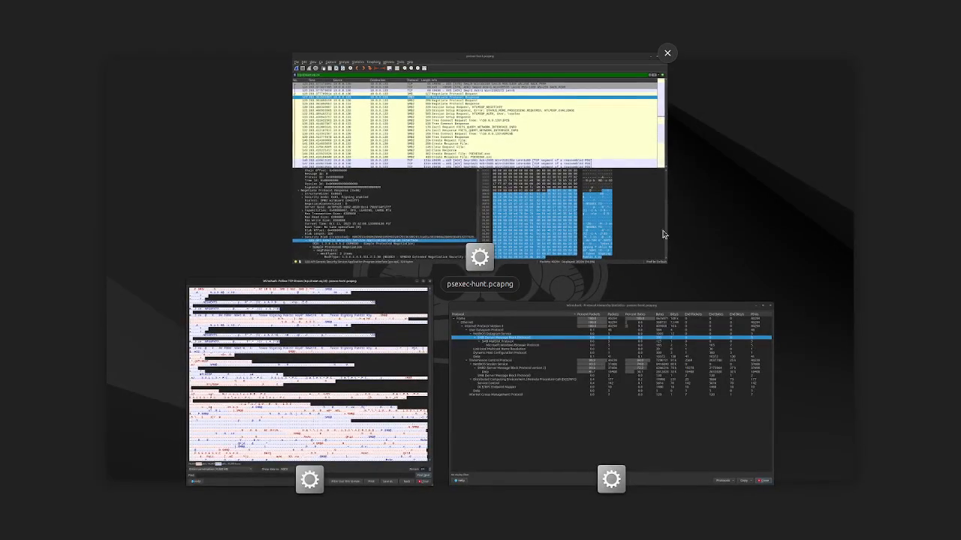
{"action": "left_click", "coordinate": [610, 198]}
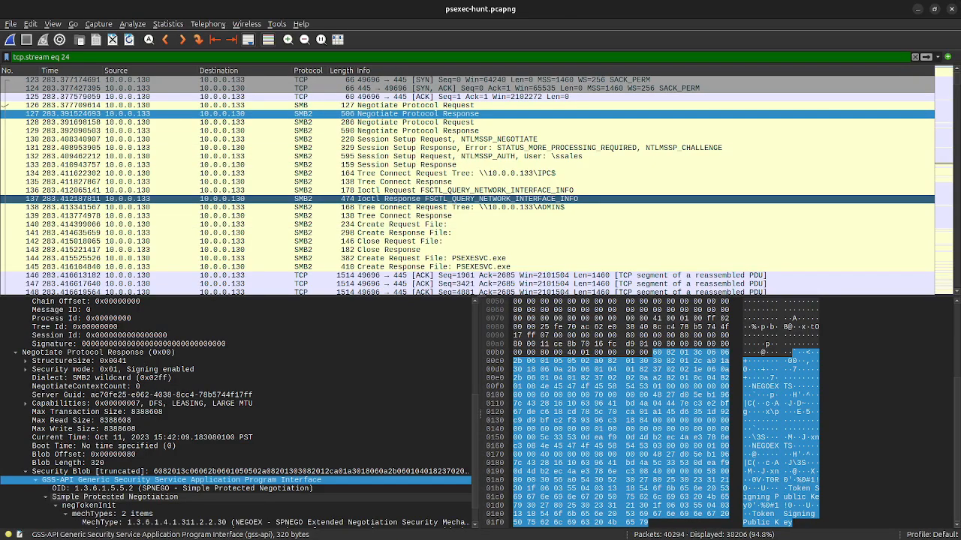
Switch to the lab page in Chrome and submit ssales as the Q3 answer
{"action": "key", "text": "alt+Tab"}
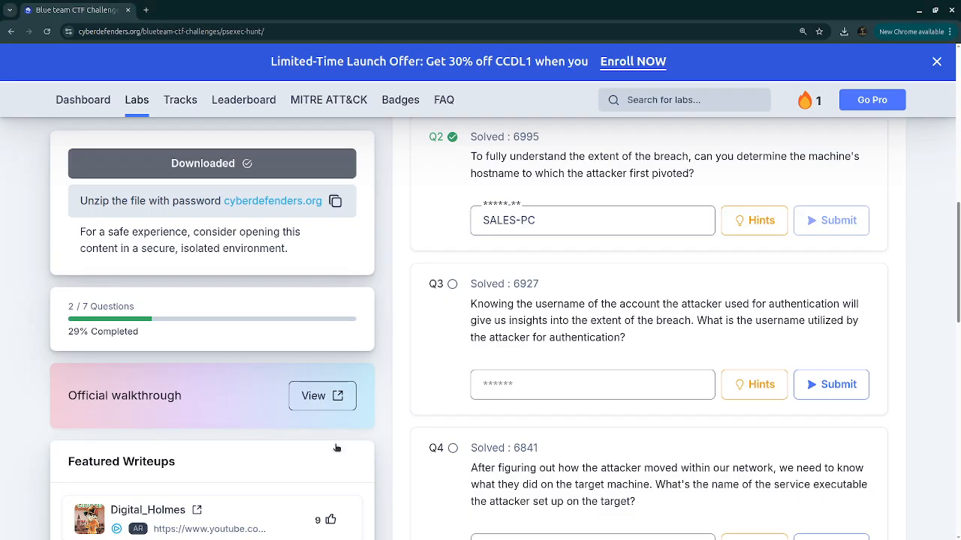
{"action": "left_click", "coordinate": [602, 390]}
{"action": "type", "text": "ssales"}
{"action": "key", "text": "Return"}
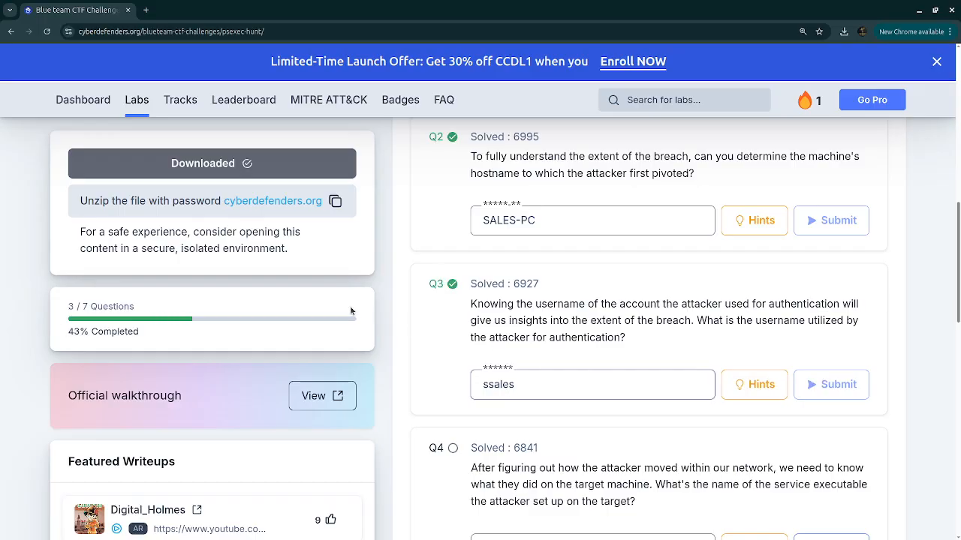
Read Q4 on the lab page, then switch to Wireshark and examine Create Request packet 144 for the service executable name
{"action": "scroll", "coordinate": [518, 271], "scroll_direction": "down", "scroll_amount": 1}
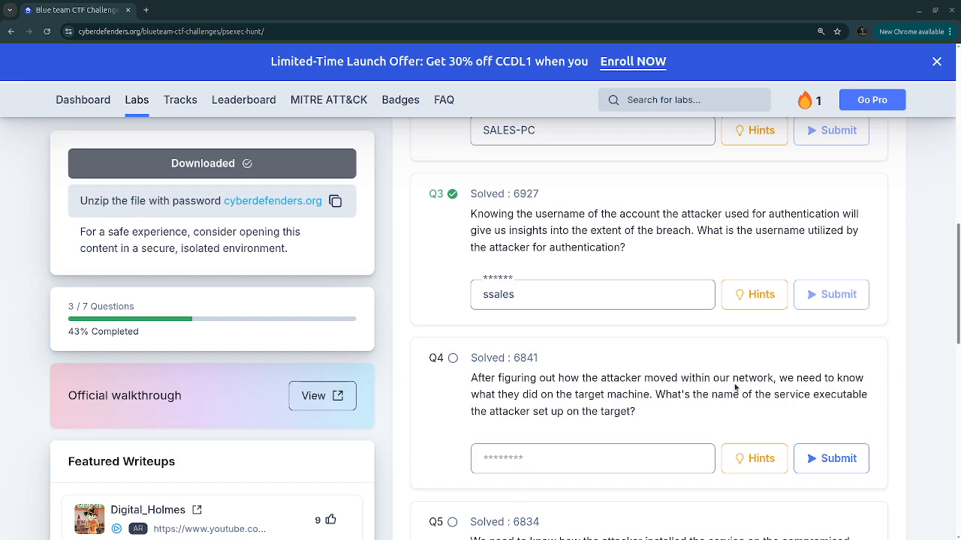
{"action": "scroll", "coordinate": [708, 388], "scroll_direction": "down", "scroll_amount": 1}
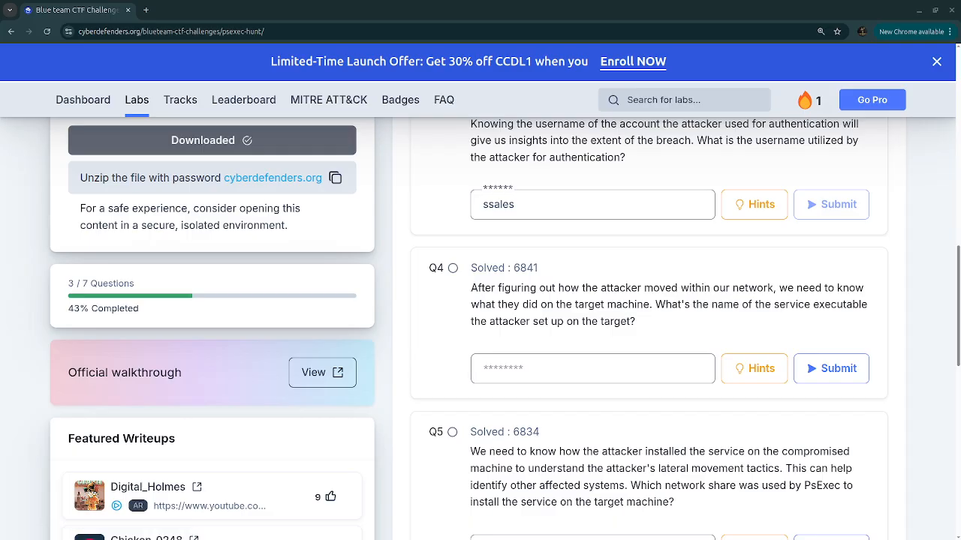
{"action": "key", "text": "alt+Tab"}
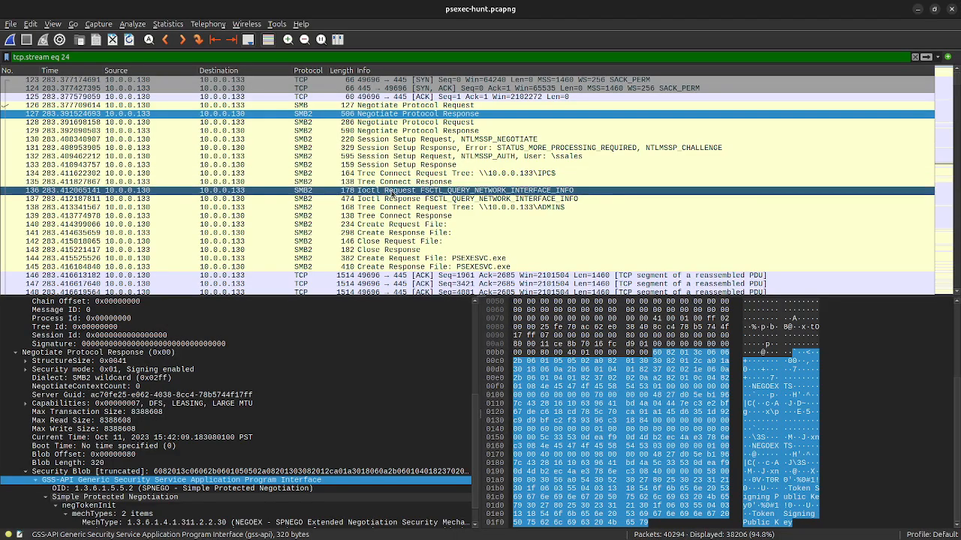
{"action": "left_click", "coordinate": [450, 258]}
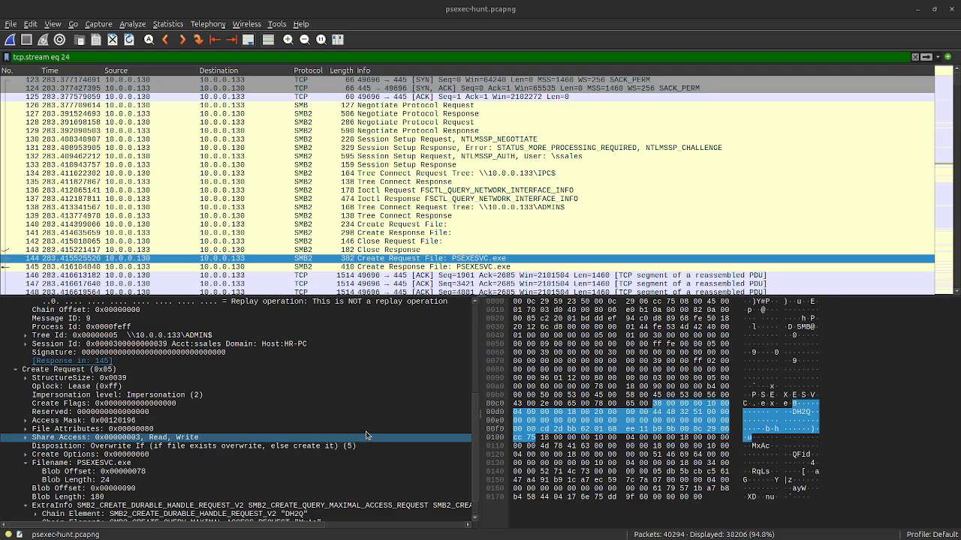
{"action": "scroll", "coordinate": [366, 436], "scroll_direction": "down", "scroll_amount": 1}
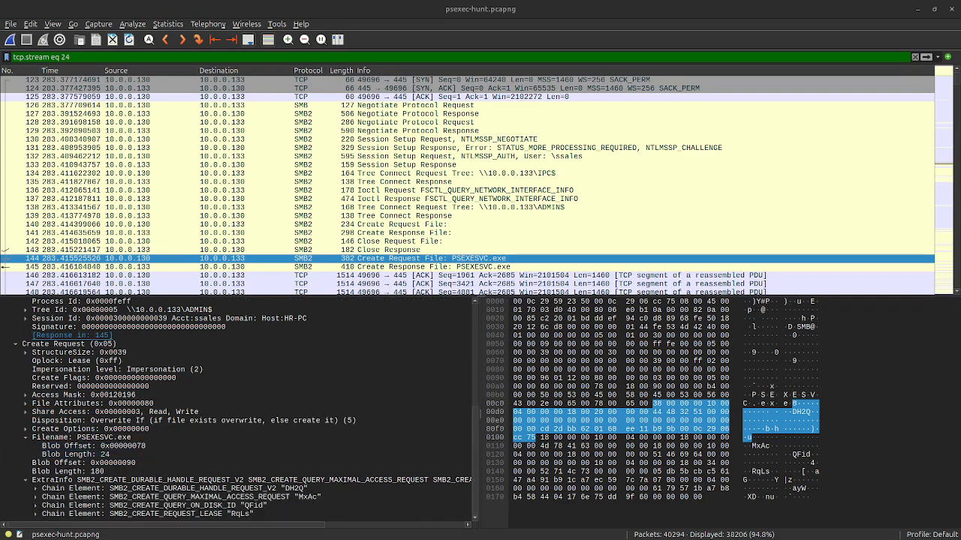
Place the cursor in the Q4 answer field in Chrome, then switch back to Wireshark and copy the Filename value from packet 144
{"action": "key", "text": "alt+Tab"}
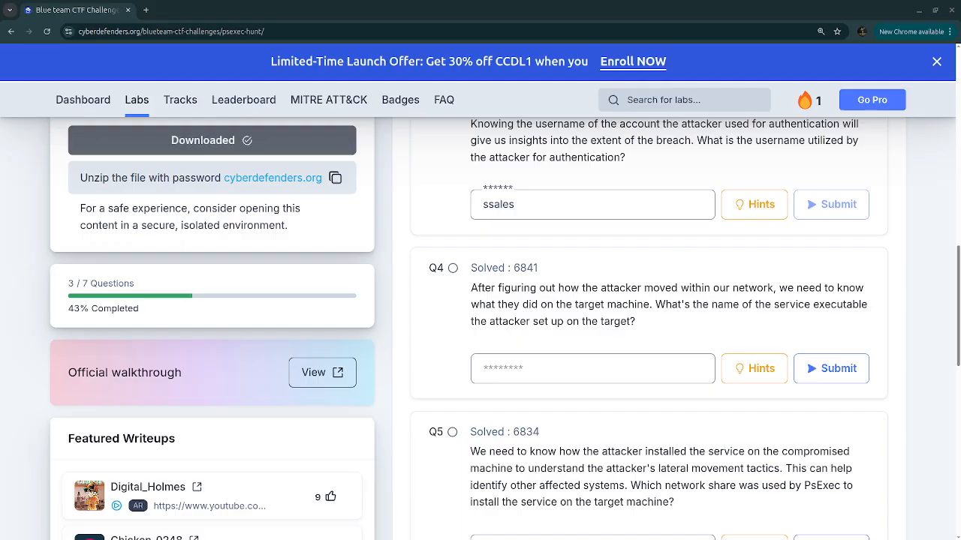
{"action": "key", "text": "super"}
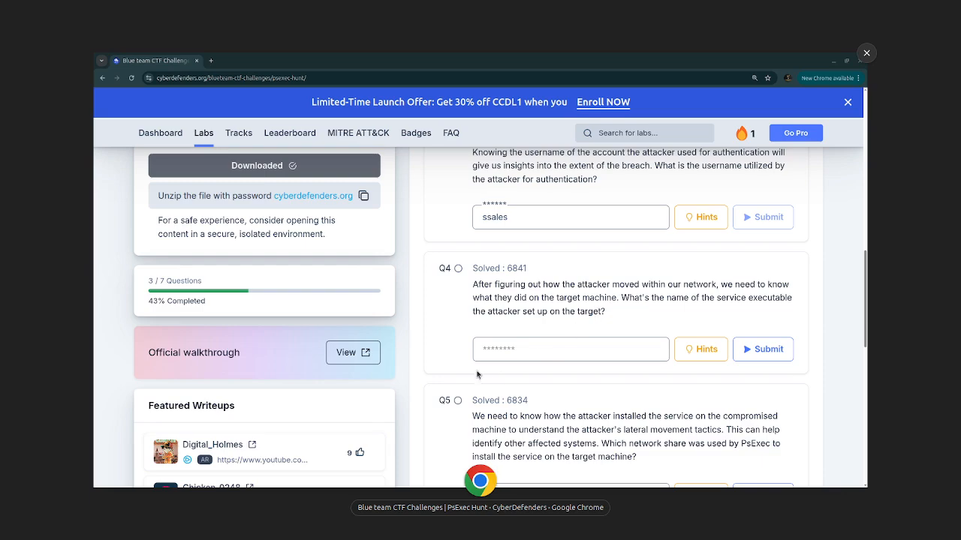
{"action": "left_click", "coordinate": [503, 350]}
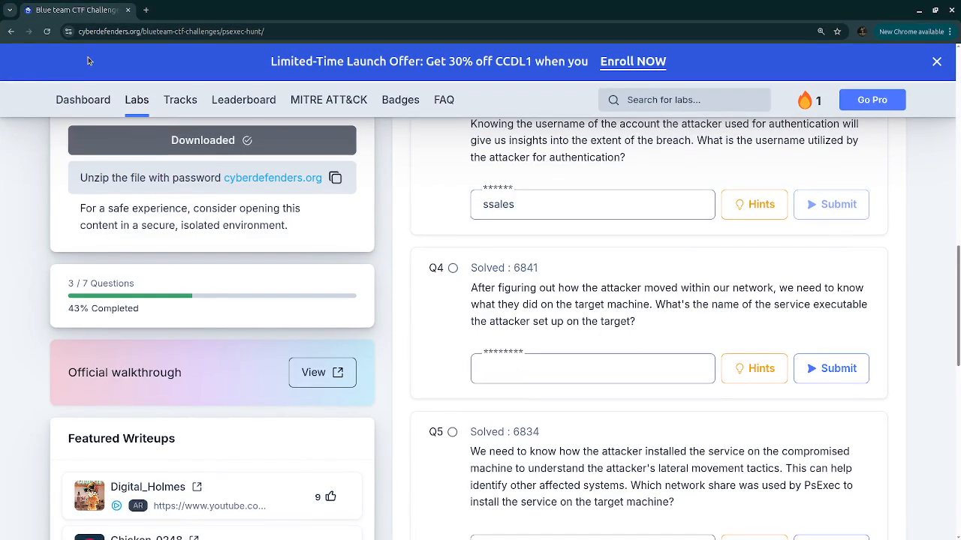
{"action": "key", "text": "super"}
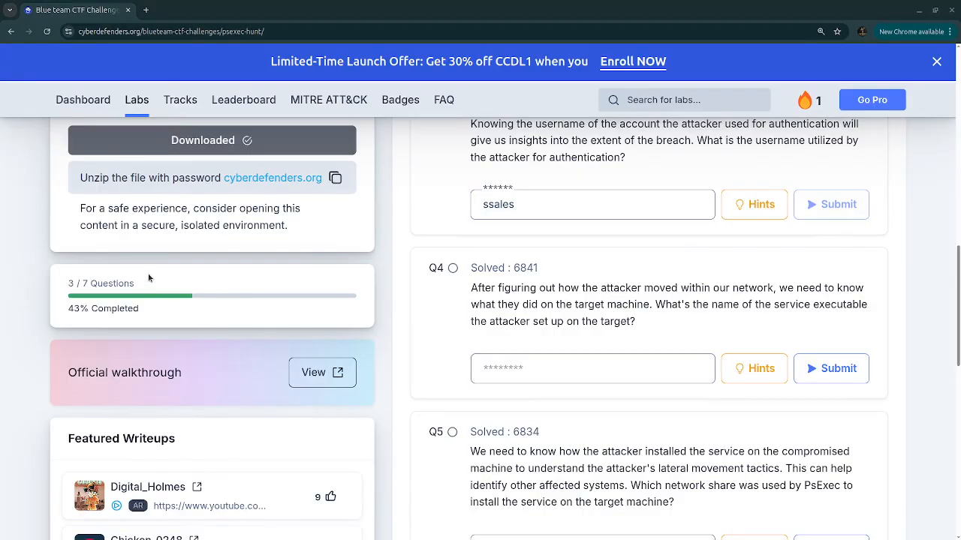
{"action": "key", "text": "super"}
{"action": "key", "text": "super"}
{"action": "key", "text": "alt+Tab"}
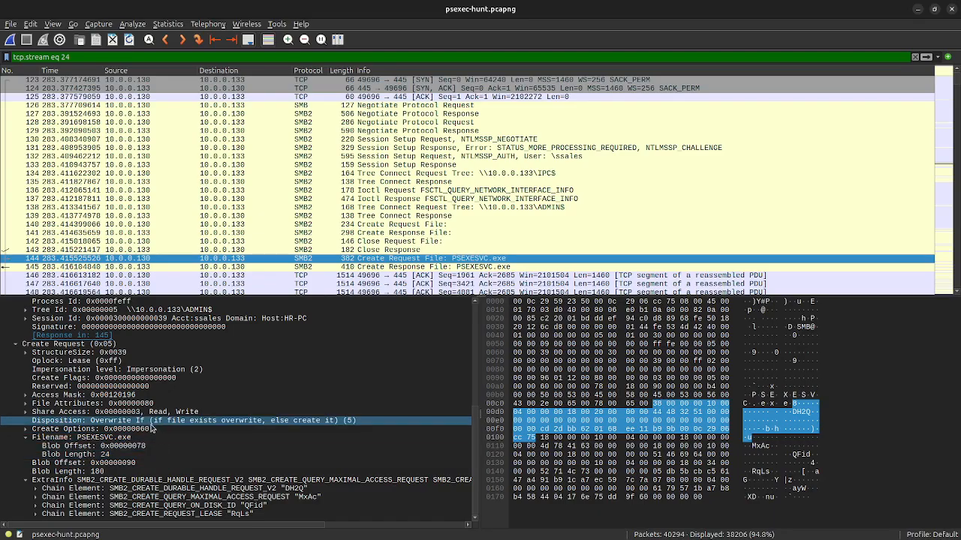
{"action": "right_click", "coordinate": [130, 437]}
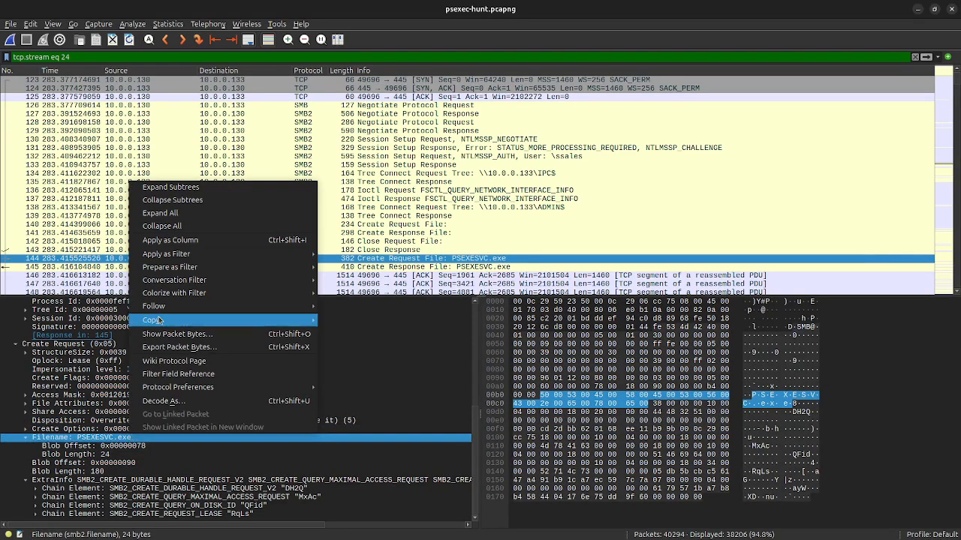
{"action": "mouse_move", "coordinate": [173, 321]}
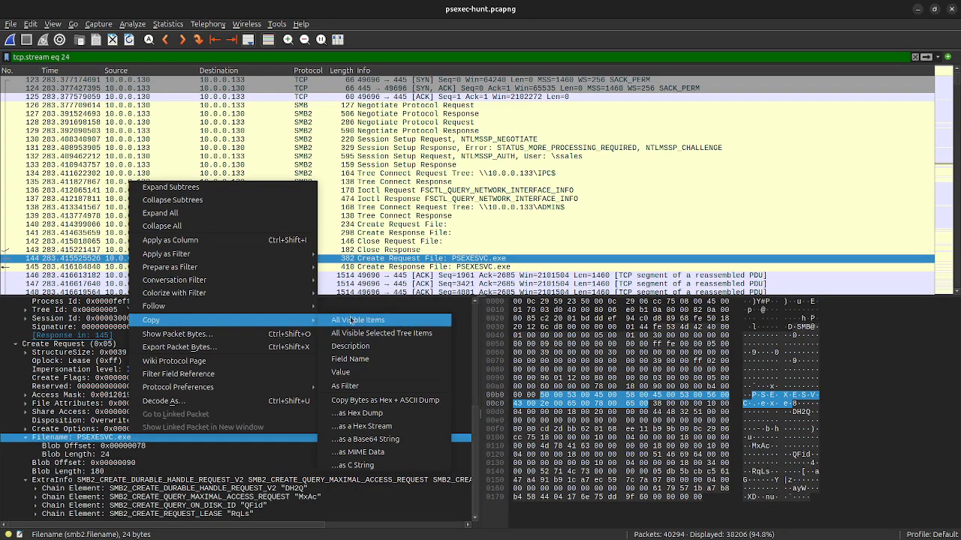
{"action": "left_click", "coordinate": [396, 373]}
Switch to the lab page in Chrome and try to submit the copied PSEXESVC.exe as the Q4 answer
{"action": "key", "text": "alt+Tab"}
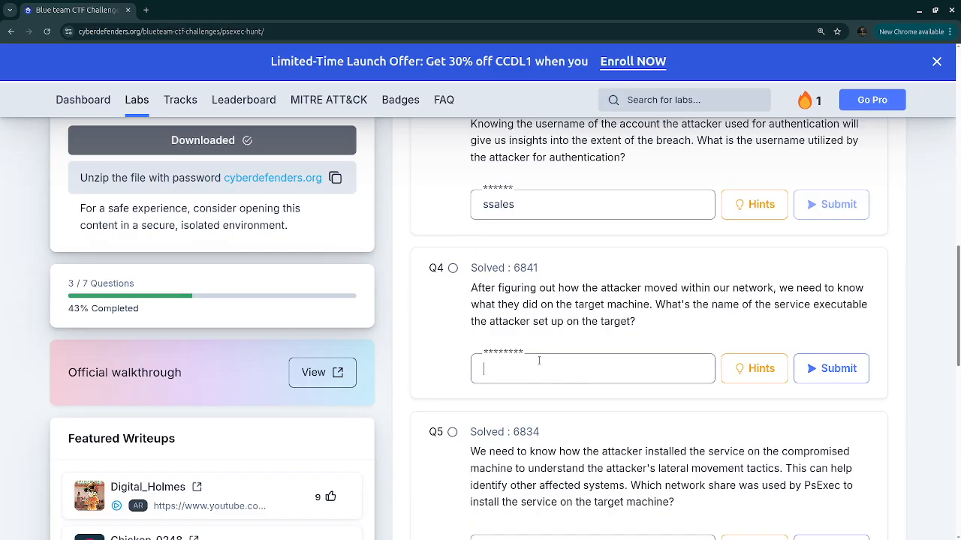
{"action": "key", "text": "ctrl+v"}
{"action": "left_click", "coordinate": [830, 369]}
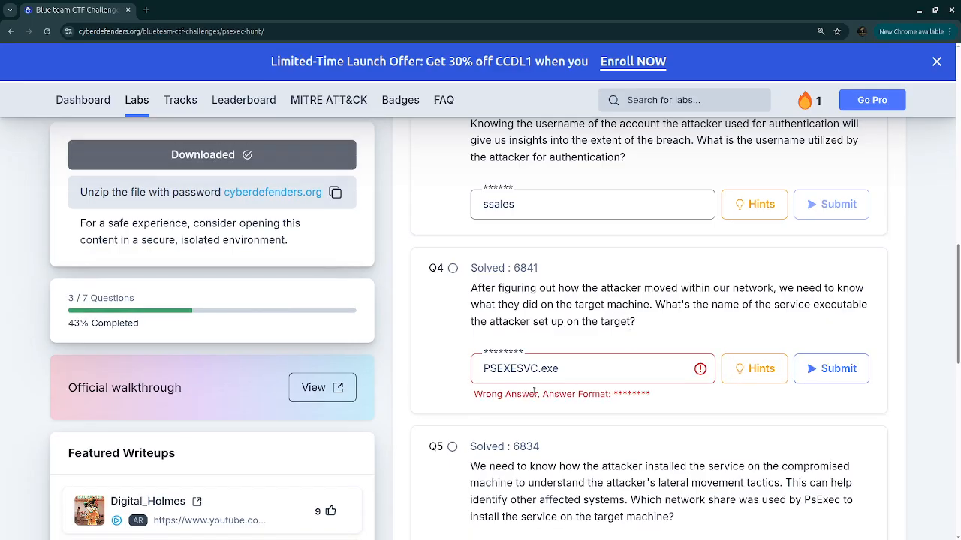
Remove the .exe extension from the Q4 answer and submit PSEXESVC
{"action": "left_click_drag", "start_coordinate": [537, 368], "coordinate": [582, 367]}
{"action": "key", "text": "BackSpace"}
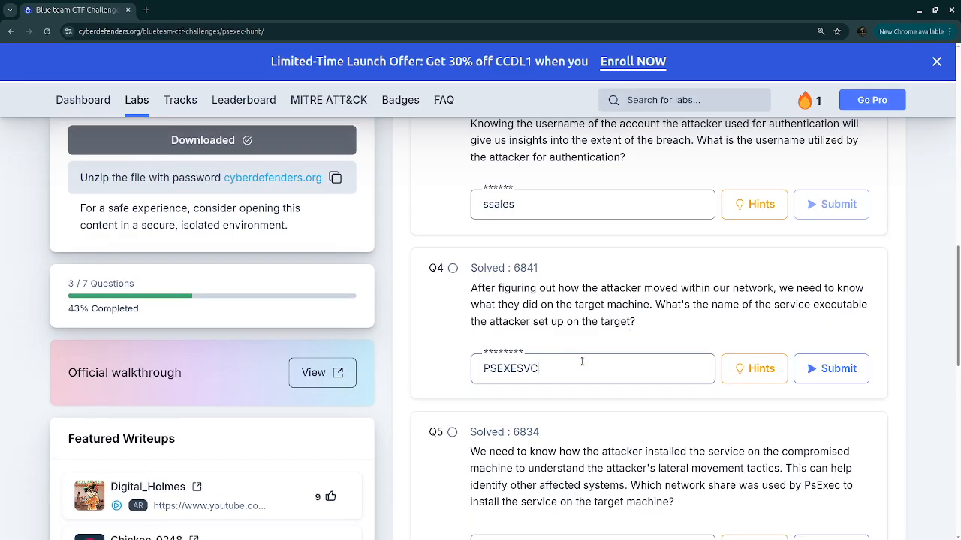
{"action": "key", "text": "Return"}
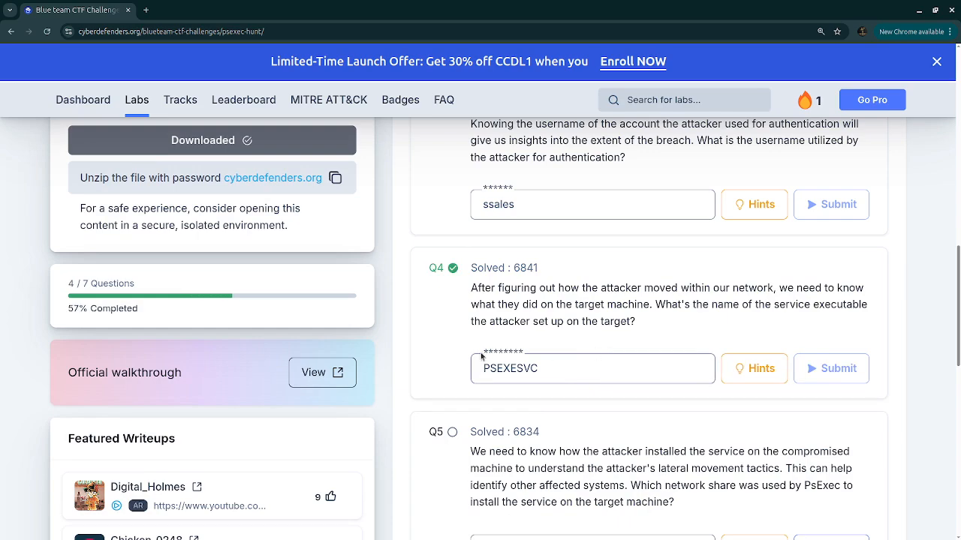
Read Q5 on the lab page, then switch to Wireshark and examine Tree Connect Request packet 138 for the network share used
{"action": "scroll", "coordinate": [518, 357], "scroll_direction": "down", "scroll_amount": 1}
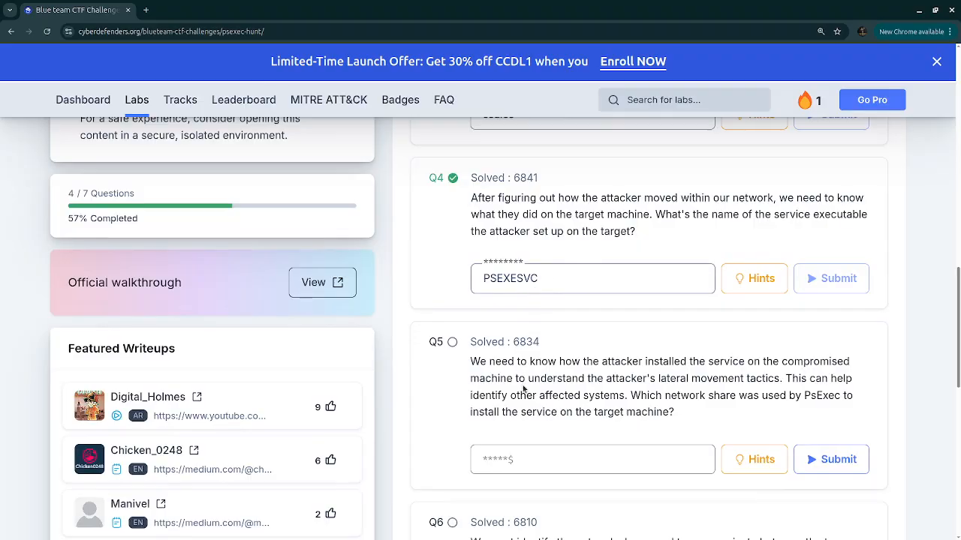
{"action": "scroll", "coordinate": [524, 388], "scroll_direction": "down", "scroll_amount": 1}
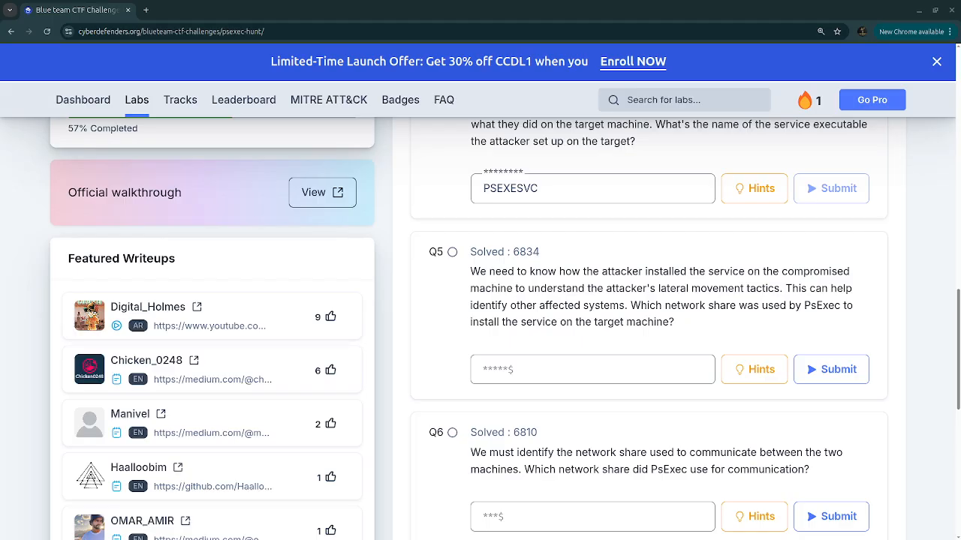
{"action": "key", "text": "alt+Tab"}
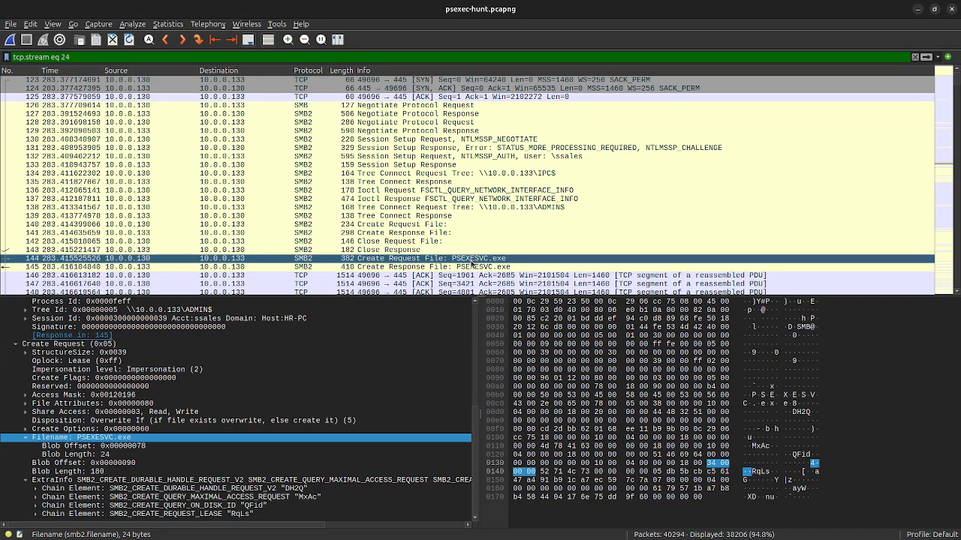
{"action": "left_click", "coordinate": [489, 208]}
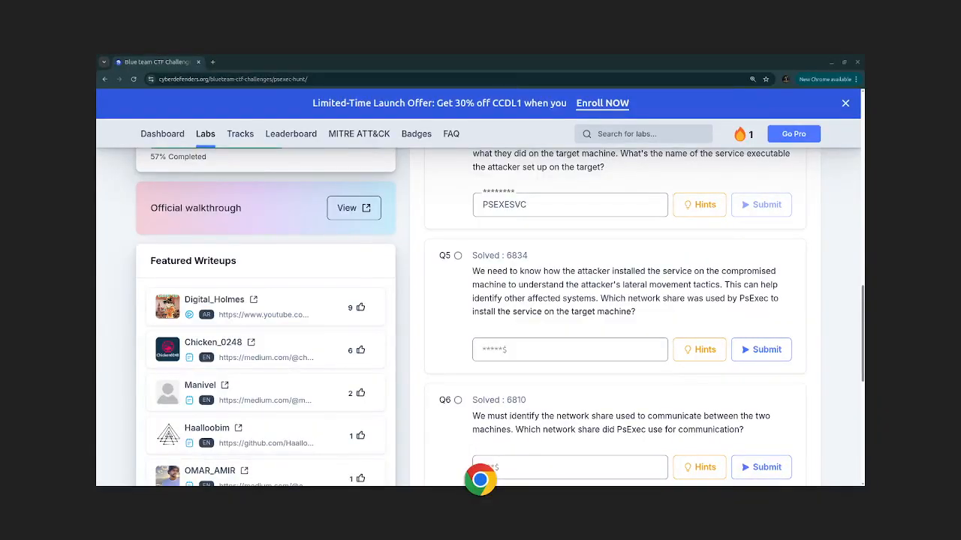
Switch to the lab page in Chrome and submit ADMIN$ as the Q5 answer
{"action": "left_click", "coordinate": [501, 354]}
{"action": "left_click", "coordinate": [542, 361]}
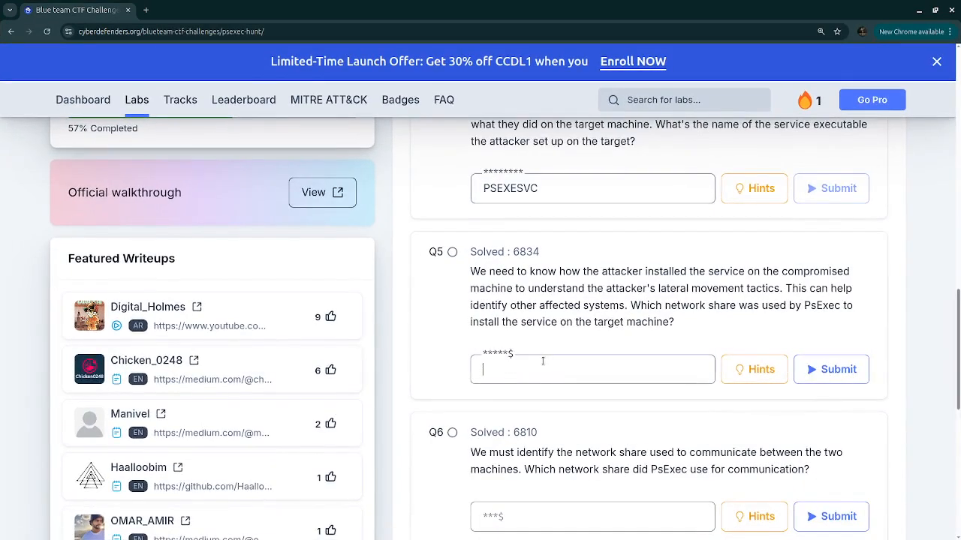
{"action": "type", "text": "ADMIN$"}
{"action": "key", "text": "Return"}
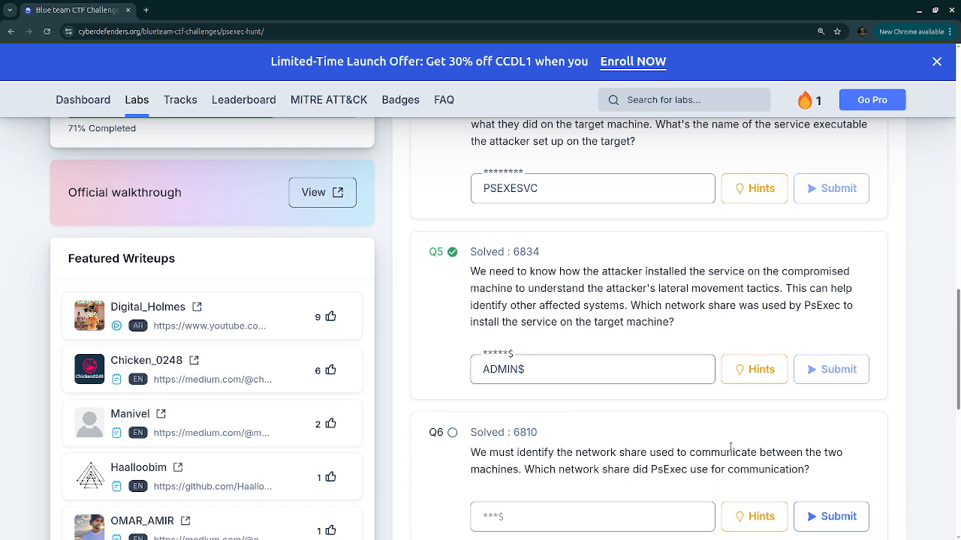
Read Q6 on the lab page and submit IPC$ as its answer
{"action": "scroll", "coordinate": [730, 447], "scroll_direction": "down", "scroll_amount": 1}
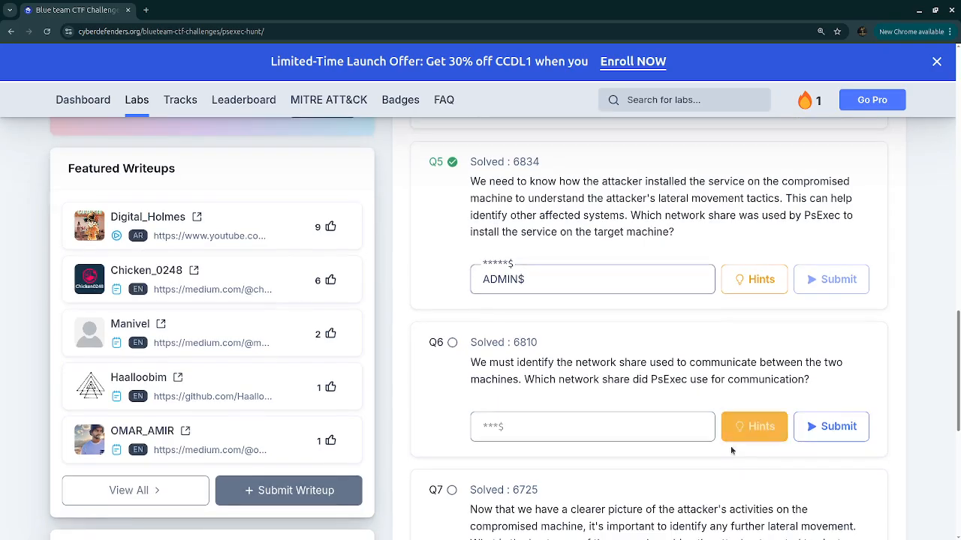
{"action": "scroll", "coordinate": [514, 363], "scroll_direction": "down", "scroll_amount": 1}
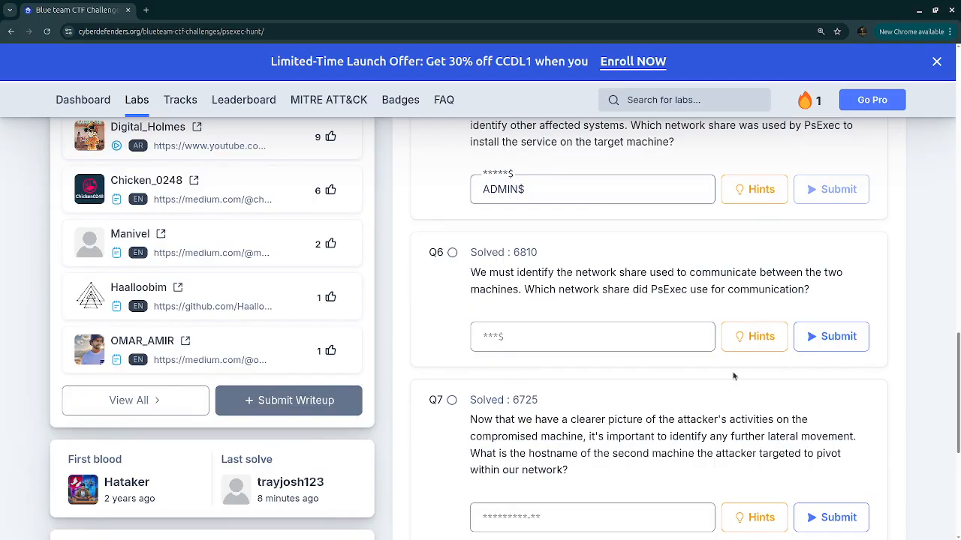
{"action": "left_click", "coordinate": [613, 336]}
{"action": "type", "text": "IPC"}
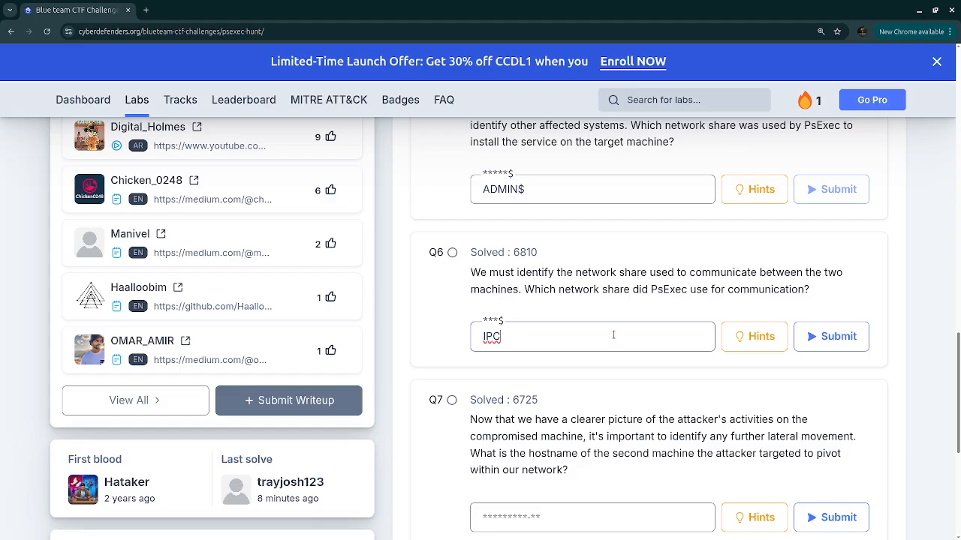
{"action": "type", "text": "$"}
{"action": "key", "text": "Return"}
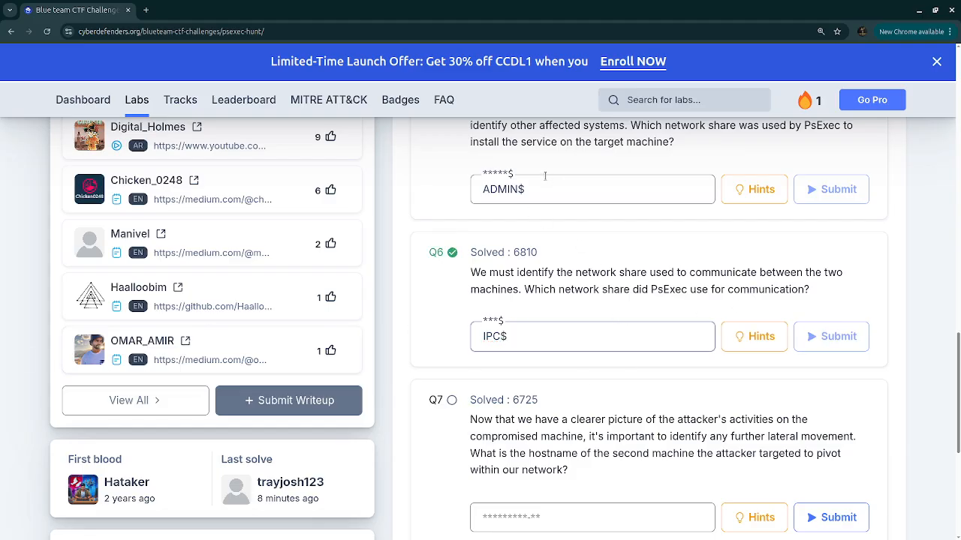
Read Q7 on the lab page, then switch to Wireshark and look through TCP stream 24 for signs of a second target machine
{"action": "scroll", "coordinate": [575, 275], "scroll_direction": "up", "scroll_amount": 2}
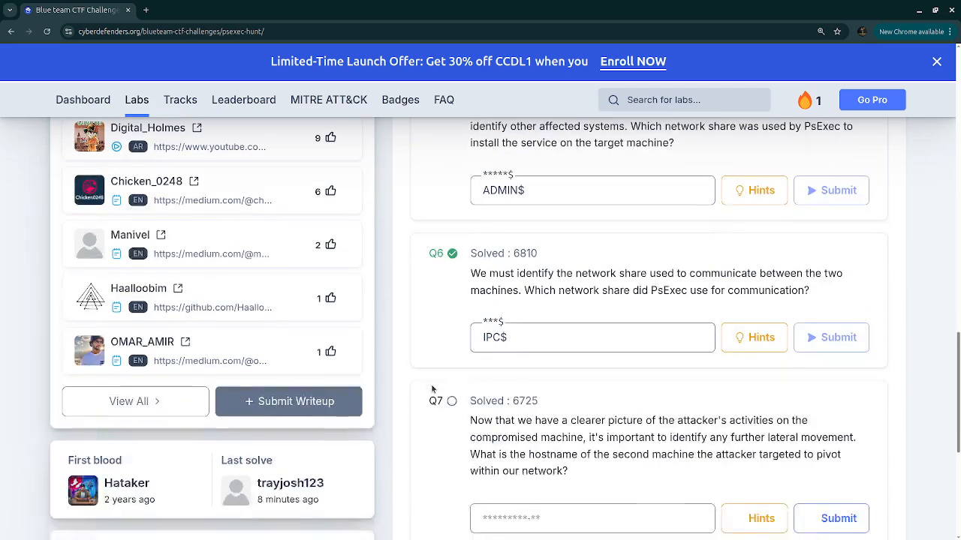
{"action": "scroll", "coordinate": [436, 390], "scroll_direction": "down", "scroll_amount": 2}
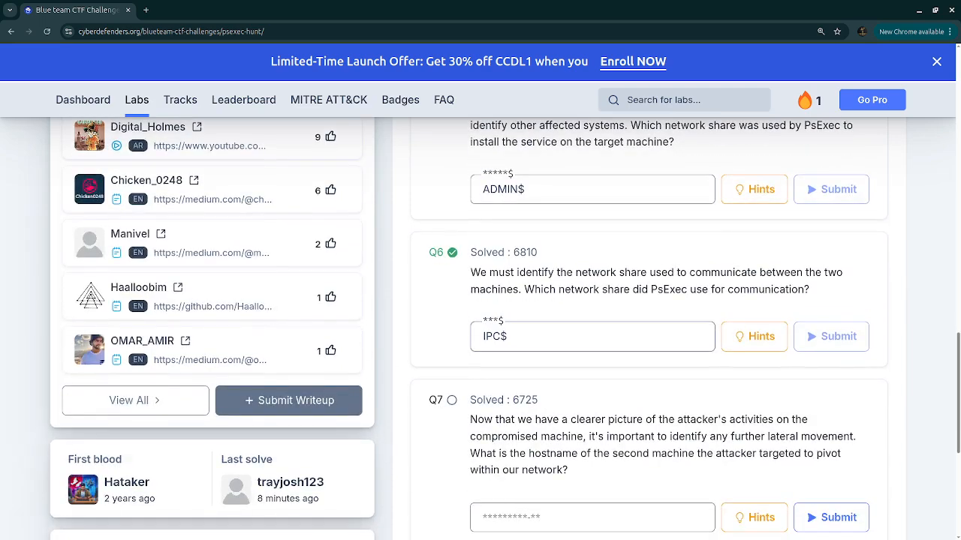
{"action": "scroll", "coordinate": [481, 330], "scroll_direction": "down", "scroll_amount": 2}
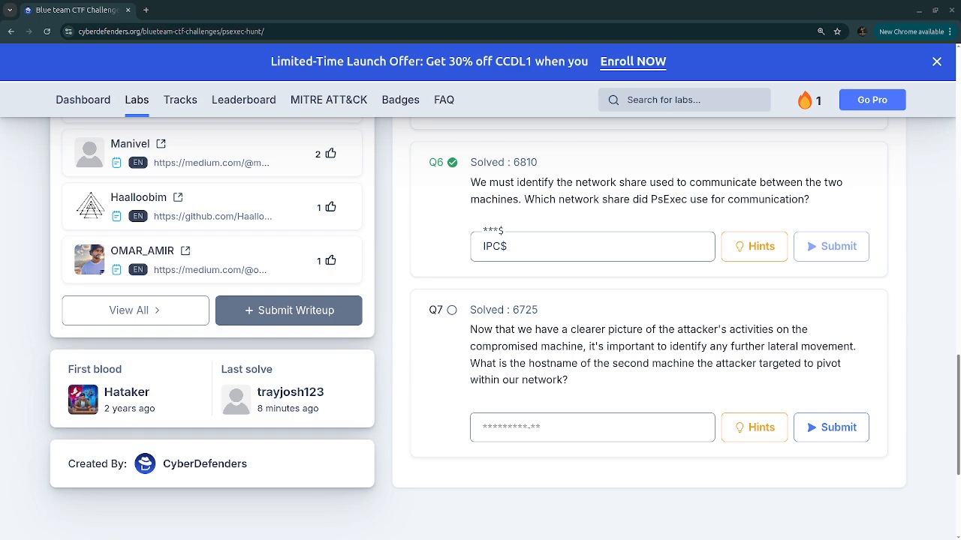
{"action": "key", "text": "alt+Tab"}
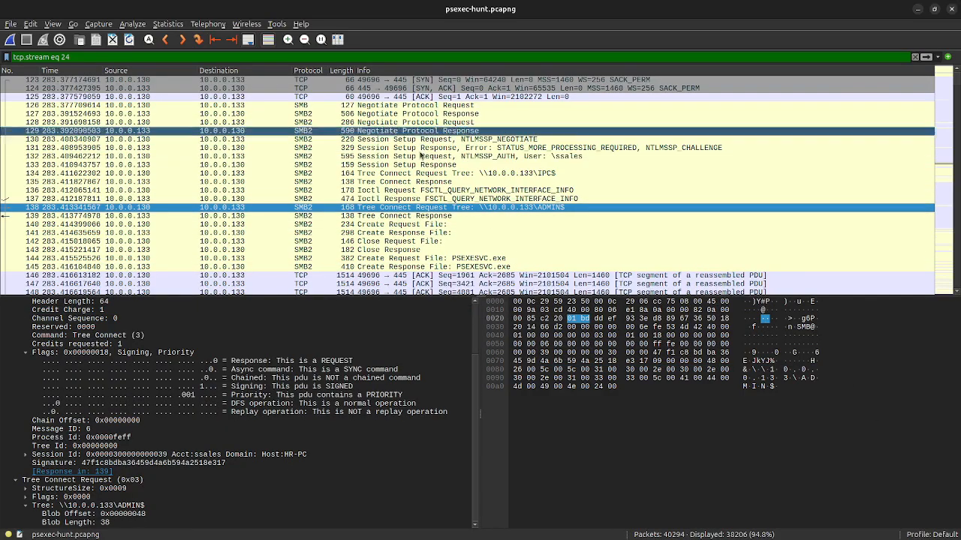
{"action": "scroll", "coordinate": [554, 257], "scroll_direction": "down", "scroll_amount": 6}
{"action": "scroll", "coordinate": [553, 258], "scroll_direction": "up", "scroll_amount": 6}
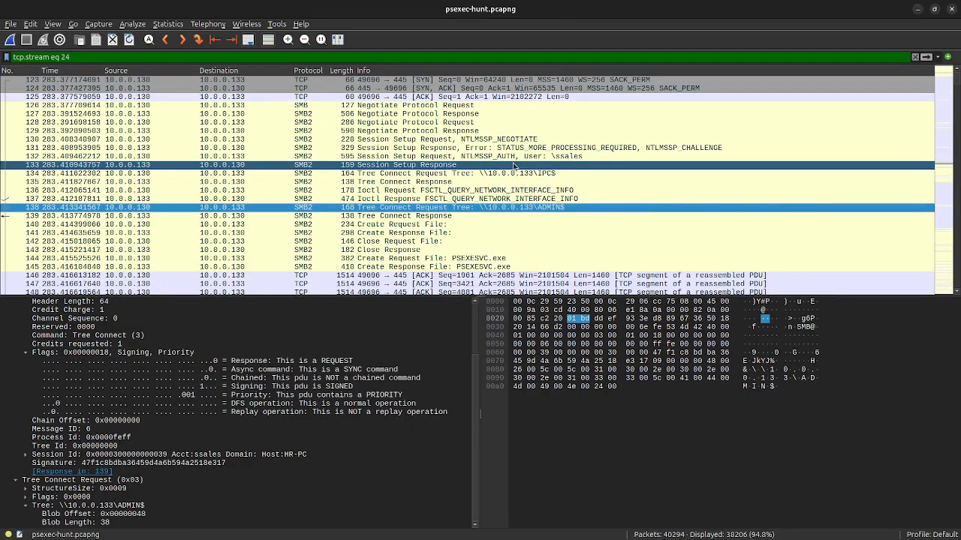
{"action": "scroll", "coordinate": [518, 180], "scroll_direction": "down", "scroll_amount": 7}
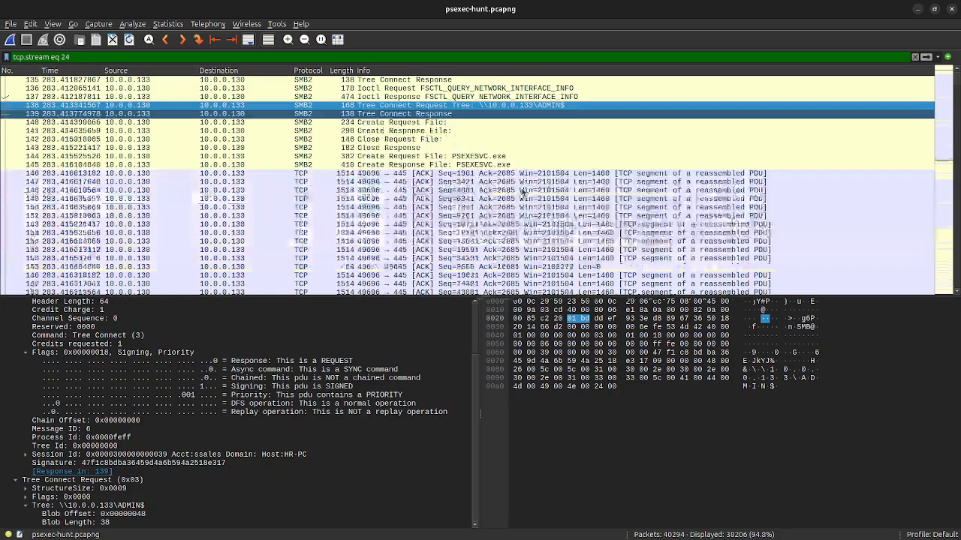
Replace the display filter with smb and examine the SMB details of packet 126 for hostname information
{"action": "triple_click", "coordinate": [153, 56]}
{"action": "type", "text": "smb"}
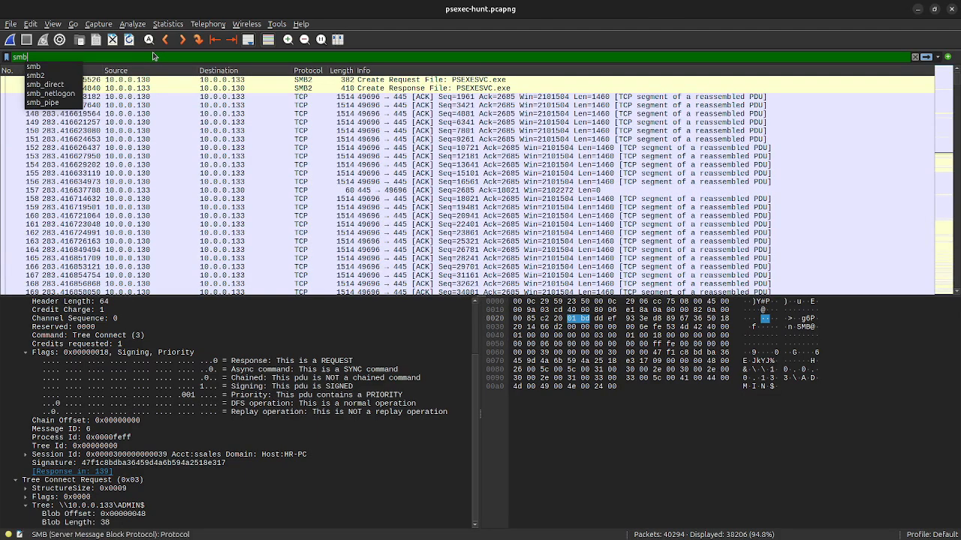
{"action": "key", "text": "Return"}
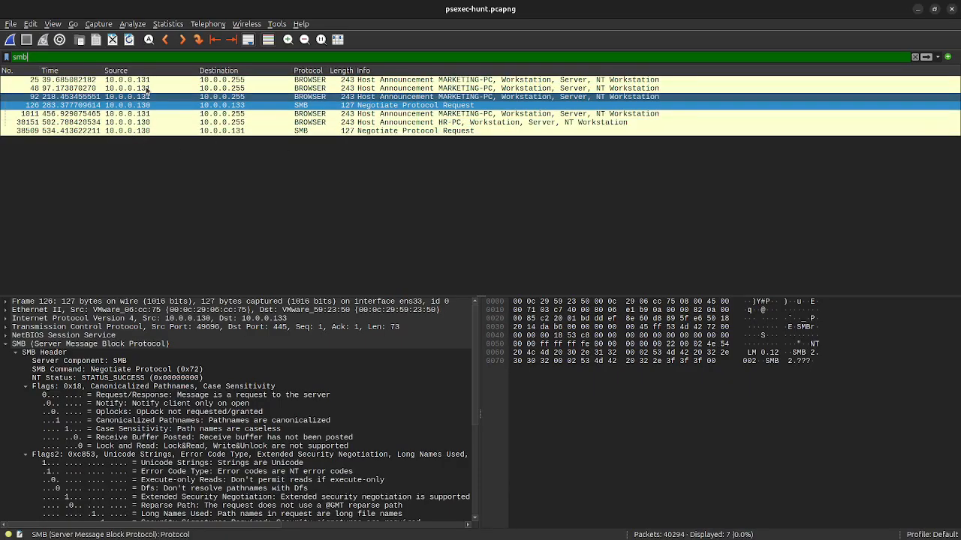
{"action": "scroll", "coordinate": [277, 440], "scroll_direction": "down", "scroll_amount": 6}
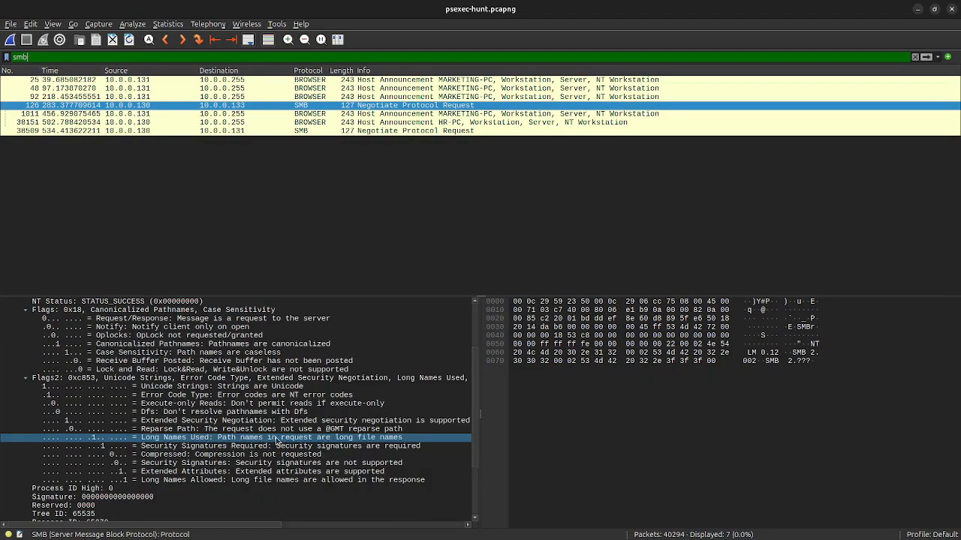
Follow the TCP stream of the Negotiate Protocol Request in packet 126, read it for hostnames, and close the stream window
{"action": "scroll", "coordinate": [277, 440], "scroll_direction": "up", "scroll_amount": 6}
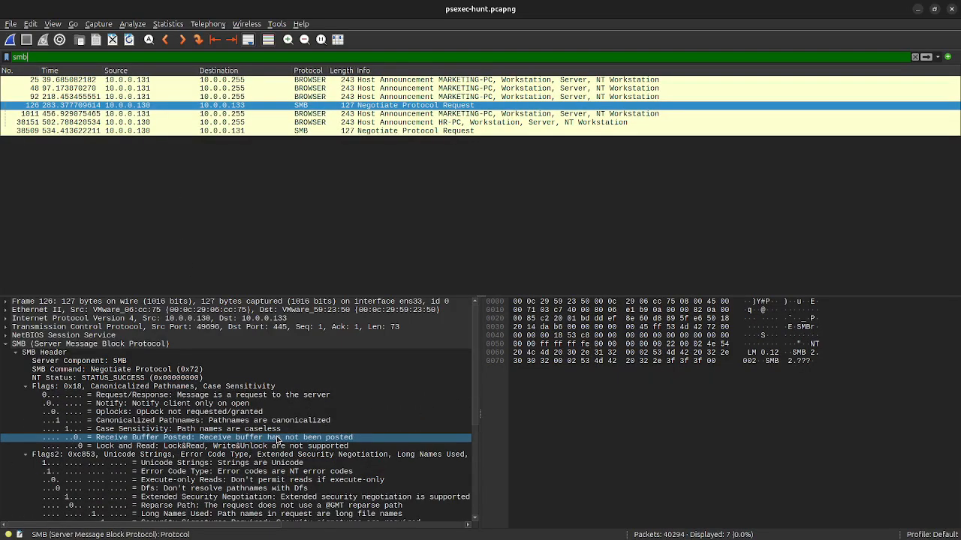
{"action": "left_click", "coordinate": [203, 80]}
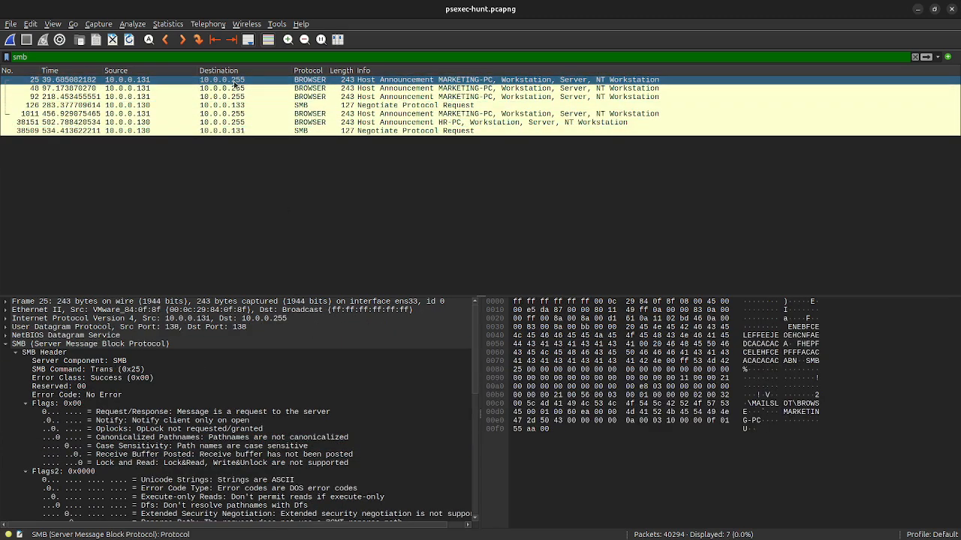
{"action": "right_click", "coordinate": [235, 83]}
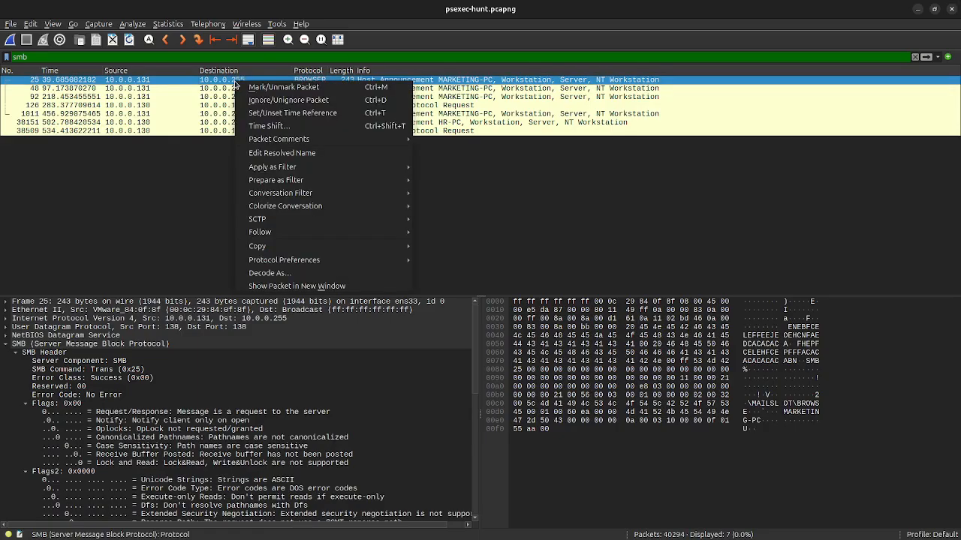
{"action": "key", "text": "Escape"}
{"action": "left_click", "coordinate": [234, 106]}
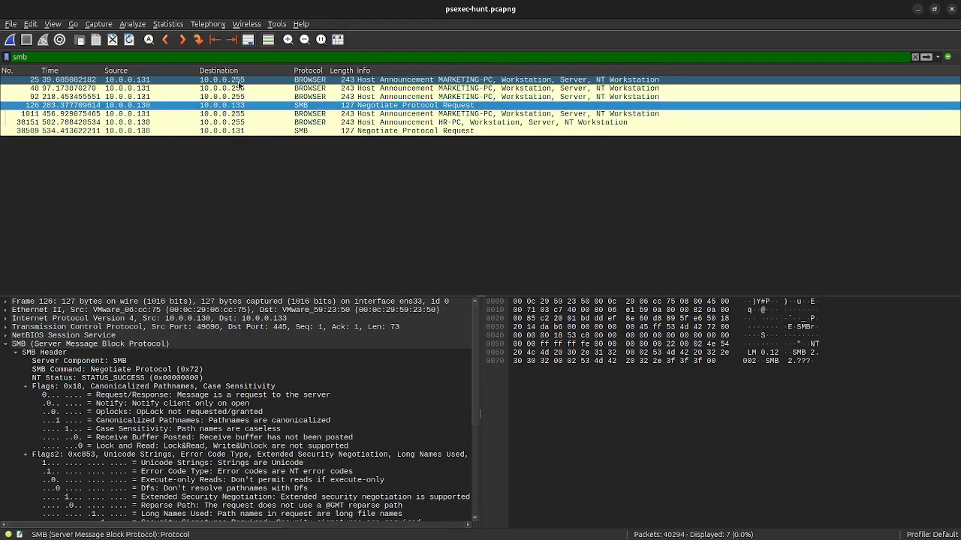
{"action": "right_click", "coordinate": [242, 108]}
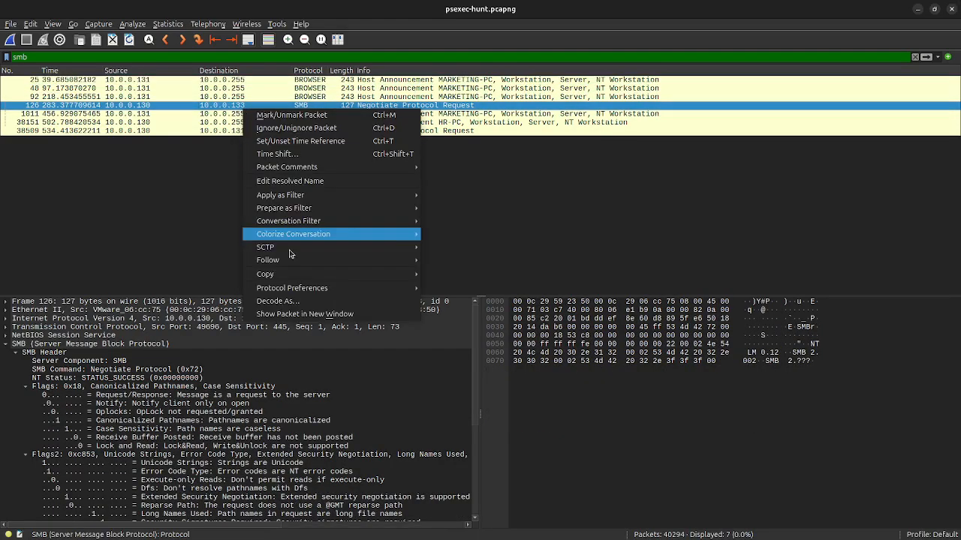
{"action": "mouse_move", "coordinate": [406, 259]}
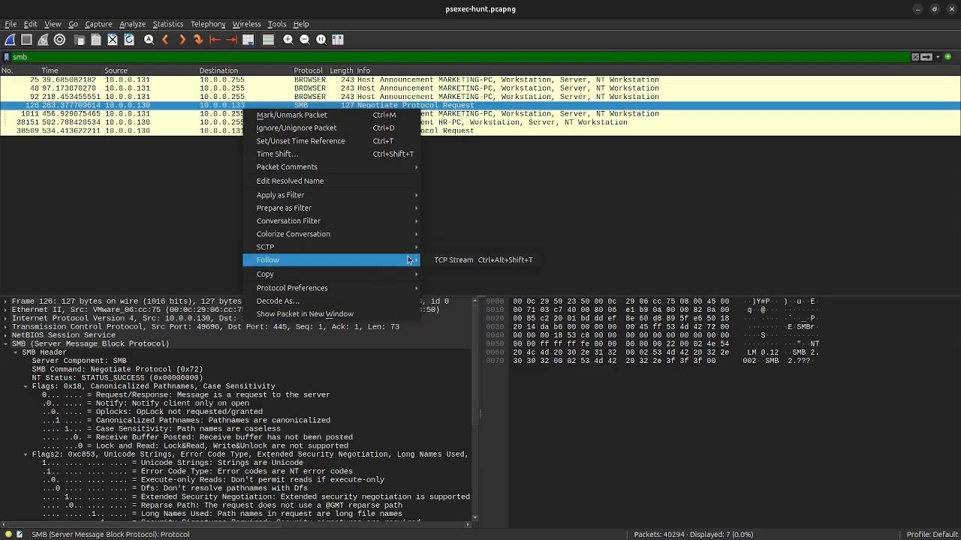
{"action": "left_click", "coordinate": [446, 260]}
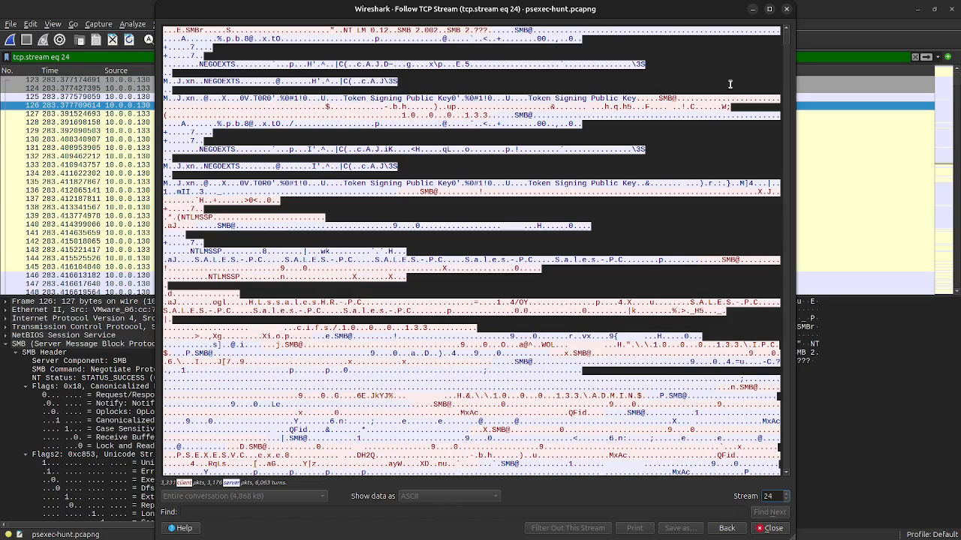
{"action": "left_click", "coordinate": [786, 8]}
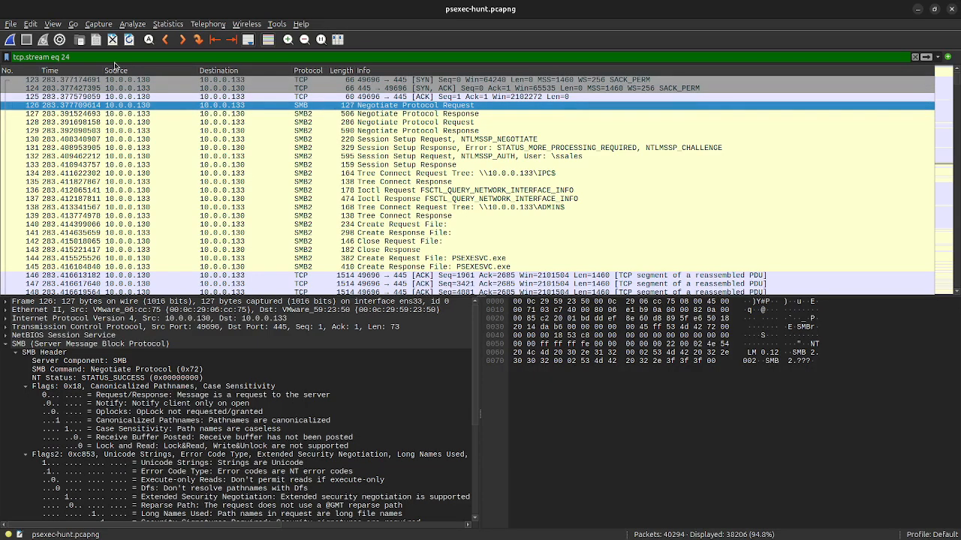
Look through the packets of TCP stream 24 and inspect the GetInfo request for PSEXESVC.exe in packet 323
{"action": "middle_click", "coordinate": [381, 208]}
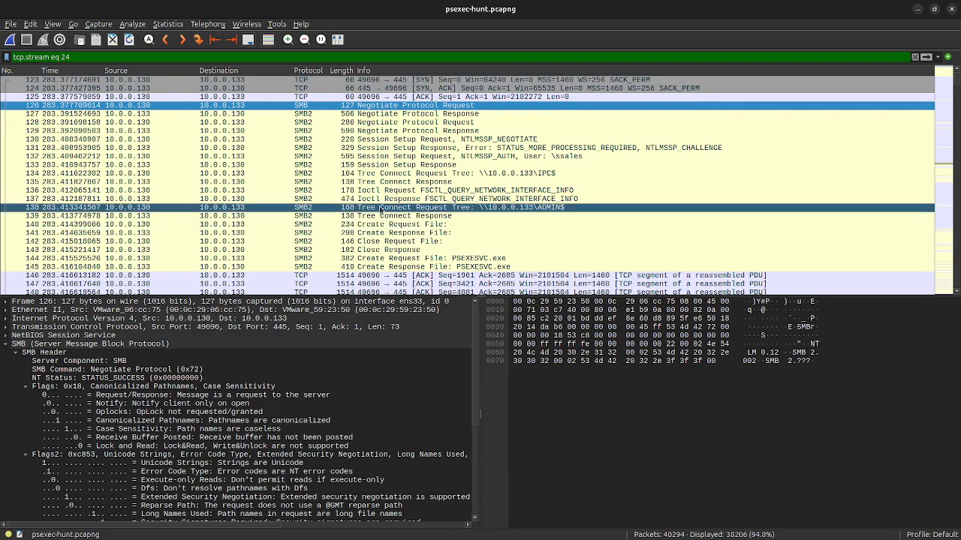
{"action": "scroll", "coordinate": [380, 210], "scroll_direction": "down", "scroll_amount": 1}
{"action": "scroll", "coordinate": [390, 225], "scroll_direction": "down", "scroll_amount": 6}
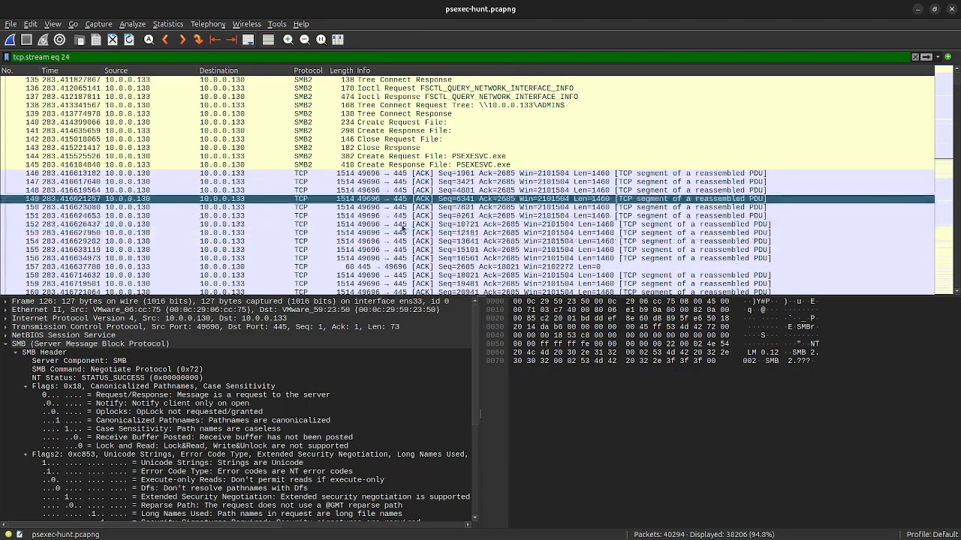
{"action": "scroll", "coordinate": [403, 242], "scroll_direction": "down", "scroll_amount": 5}
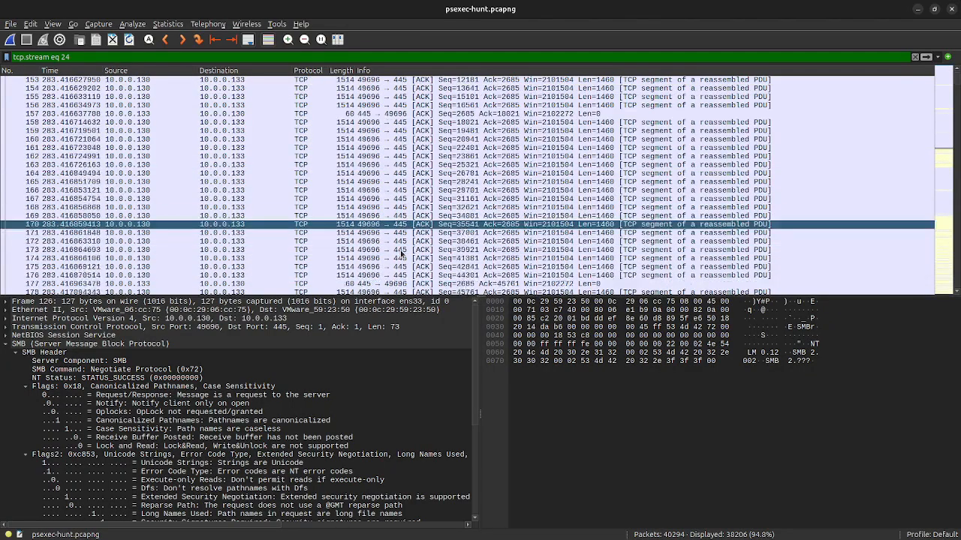
{"action": "scroll", "coordinate": [402, 255], "scroll_direction": "down", "scroll_amount": 16}
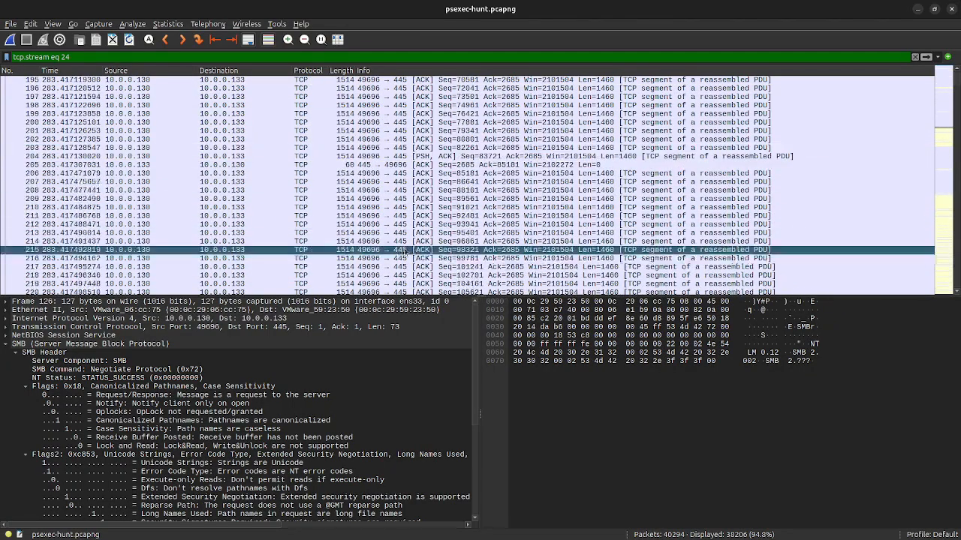
{"action": "scroll", "coordinate": [409, 246], "scroll_direction": "down", "scroll_amount": 9}
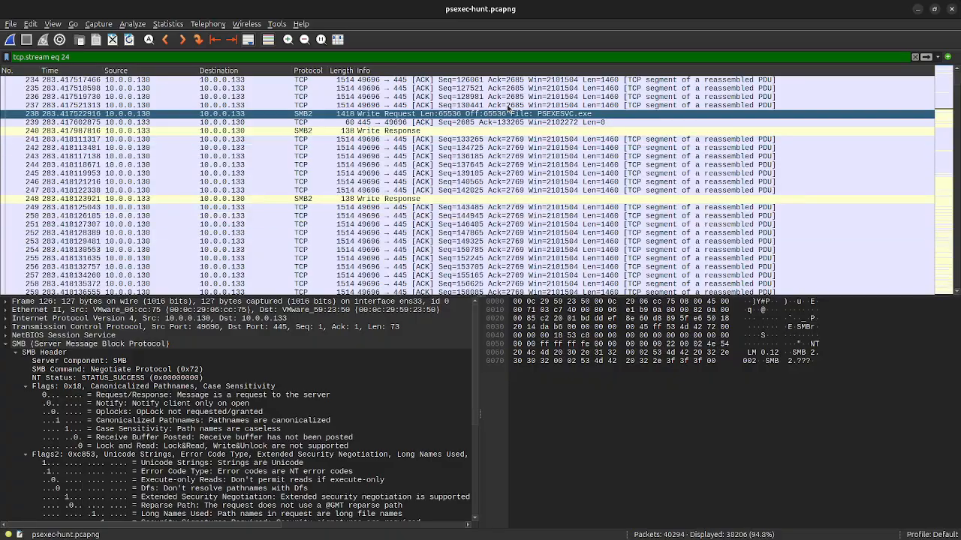
{"action": "scroll", "coordinate": [525, 188], "scroll_direction": "down", "scroll_amount": 15}
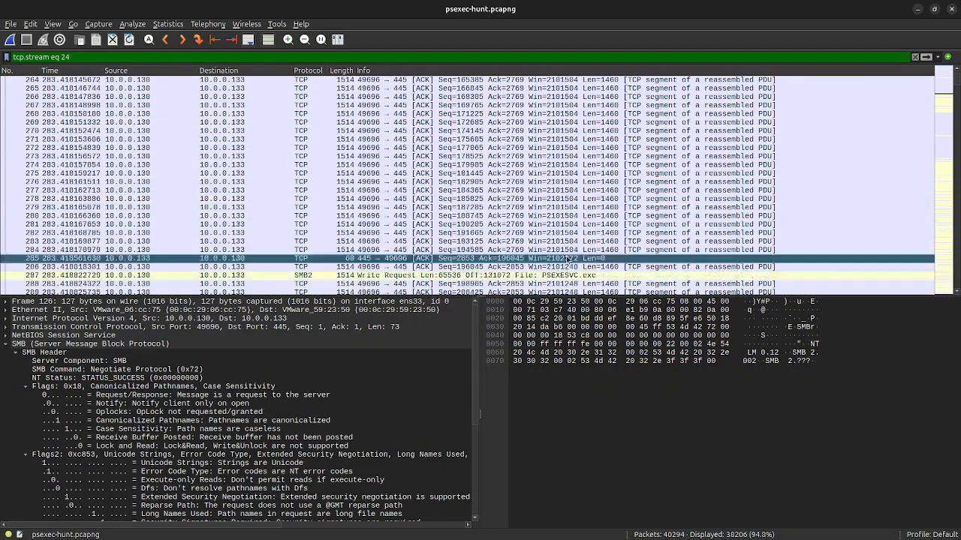
{"action": "scroll", "coordinate": [607, 182], "scroll_direction": "down", "scroll_amount": 8}
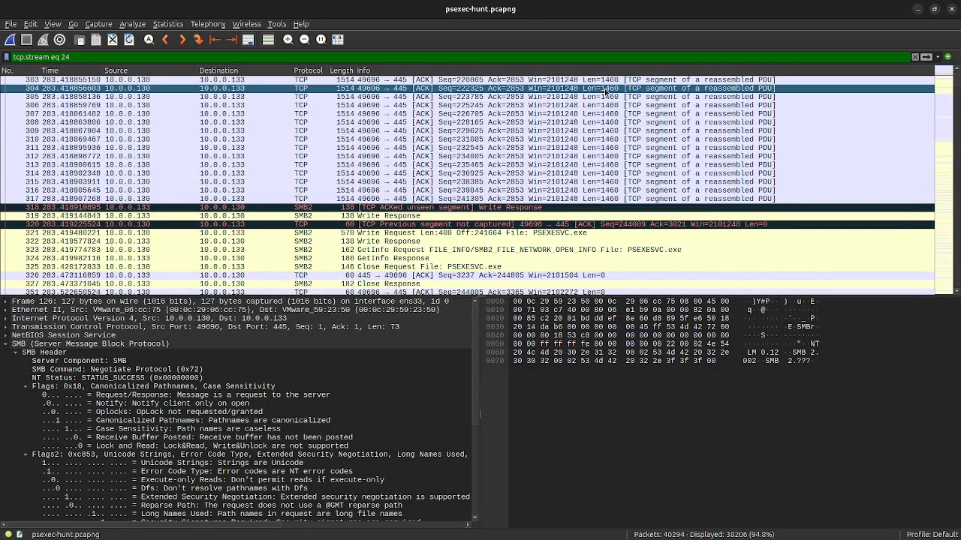
{"action": "left_click", "coordinate": [713, 253]}
{"action": "scroll", "coordinate": [713, 256], "scroll_direction": "down", "scroll_amount": 2}
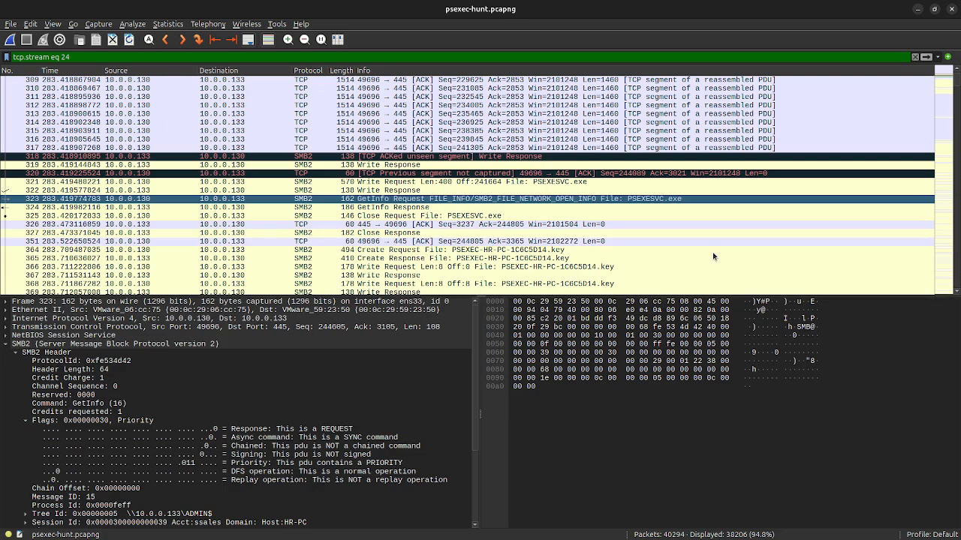
Continue through the stream 24 packets, examining the PSEXESVC file activity and the stdout pipe's Create Request in packet 505
{"action": "scroll", "coordinate": [713, 256], "scroll_direction": "down", "scroll_amount": 4}
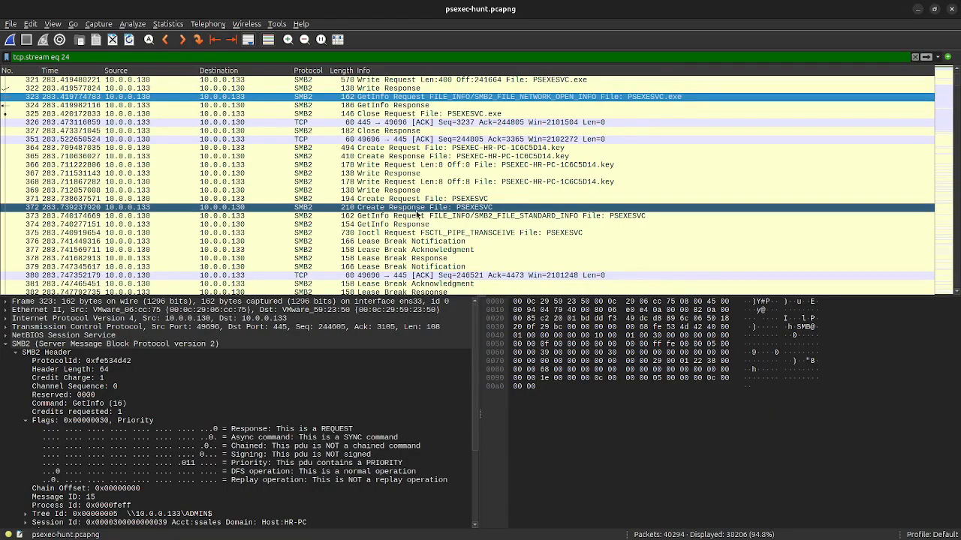
{"action": "scroll", "coordinate": [421, 214], "scroll_direction": "down", "scroll_amount": 2}
{"action": "scroll", "coordinate": [419, 215], "scroll_direction": "down", "scroll_amount": 2}
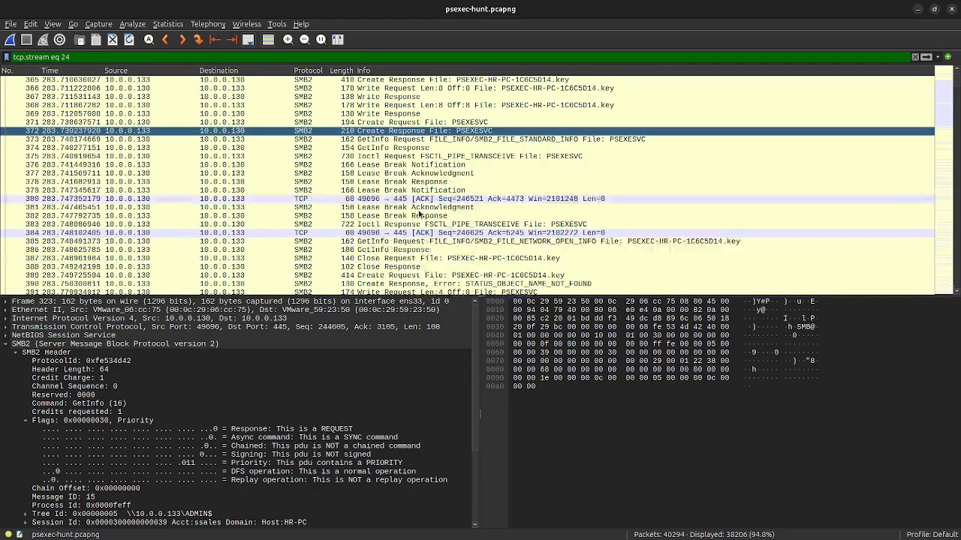
{"action": "scroll", "coordinate": [533, 252], "scroll_direction": "down", "scroll_amount": 10}
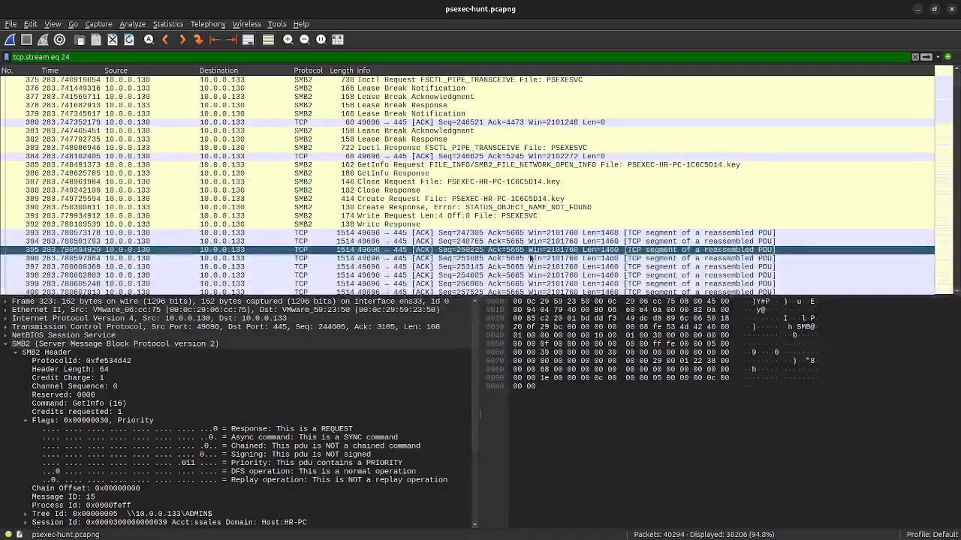
{"action": "scroll", "coordinate": [536, 242], "scroll_direction": "down", "scroll_amount": 15}
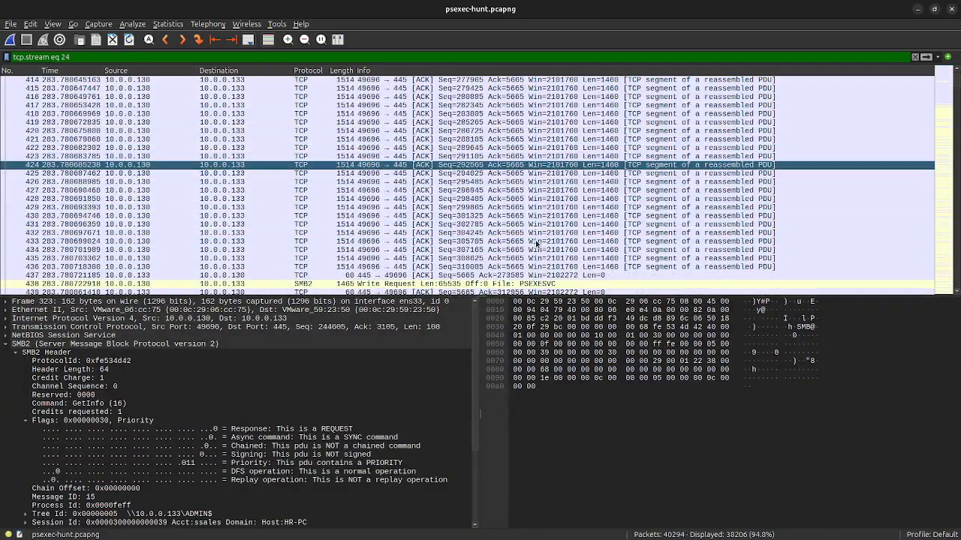
{"action": "scroll", "coordinate": [536, 242], "scroll_direction": "down", "scroll_amount": 6}
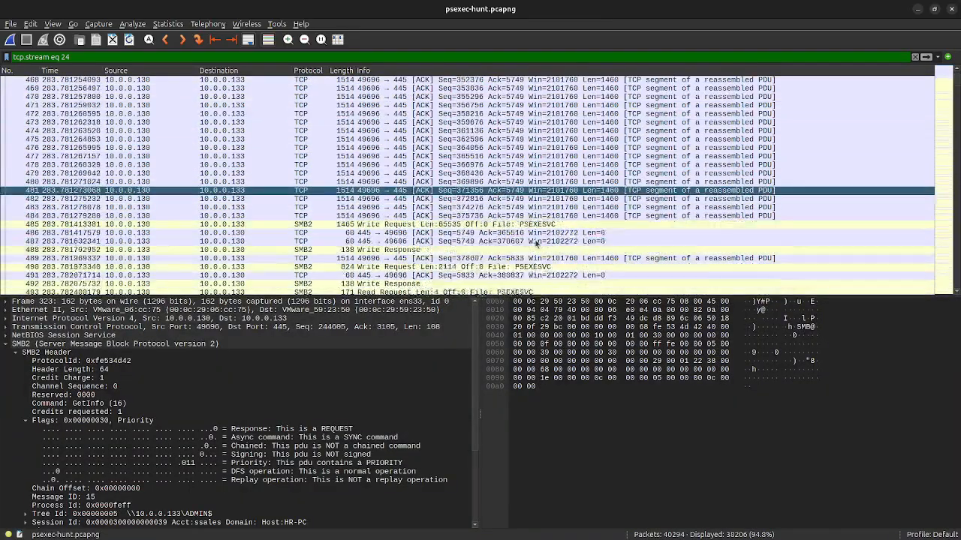
{"action": "scroll", "coordinate": [536, 242], "scroll_direction": "down", "scroll_amount": 5}
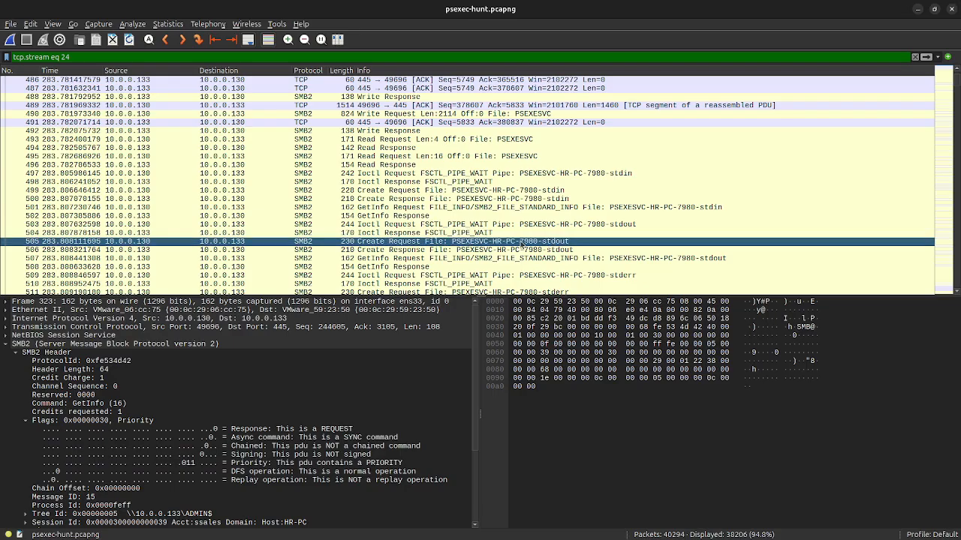
{"action": "left_click", "coordinate": [520, 242]}
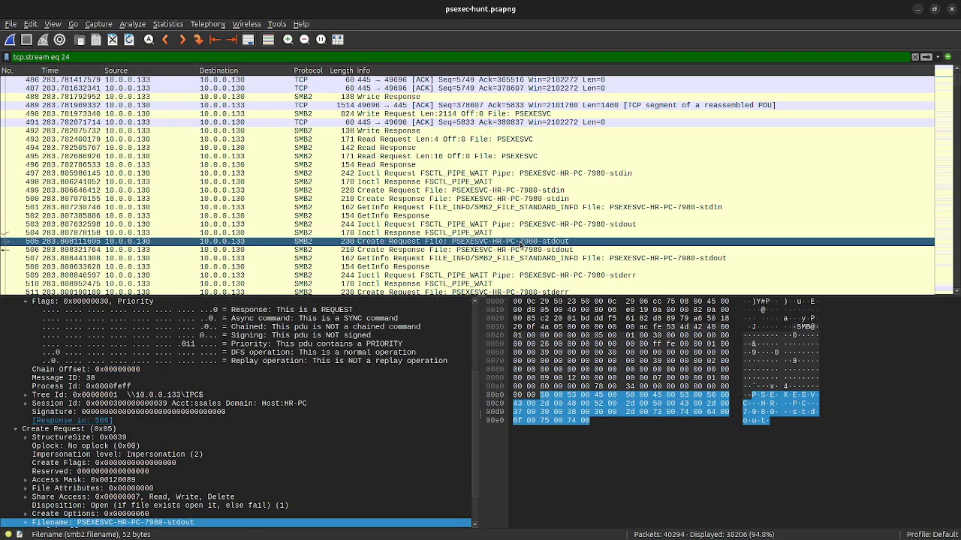
{"action": "scroll", "coordinate": [523, 244], "scroll_direction": "down", "scroll_amount": 1}
{"action": "scroll", "coordinate": [523, 244], "scroll_direction": "down", "scroll_amount": 10}
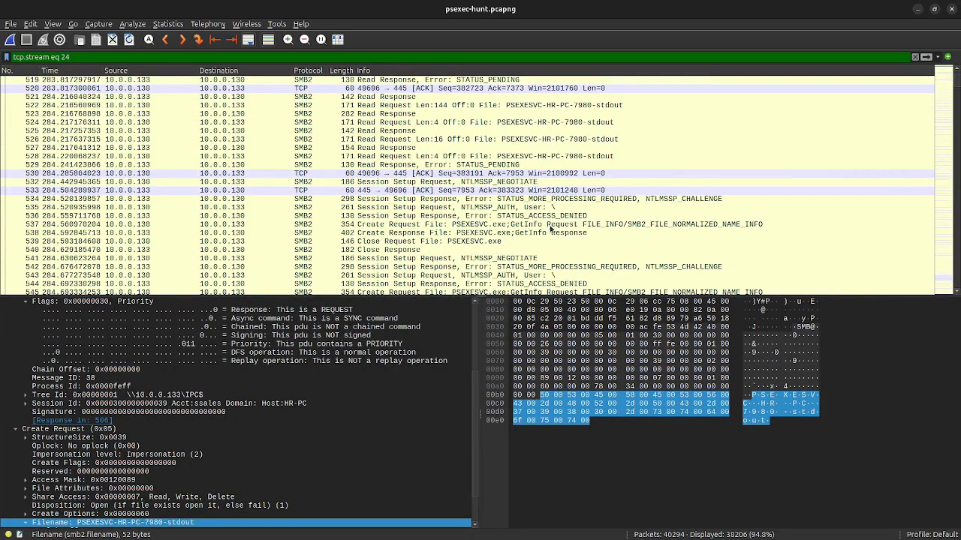
{"action": "scroll", "coordinate": [550, 229], "scroll_direction": "down", "scroll_amount": 14}
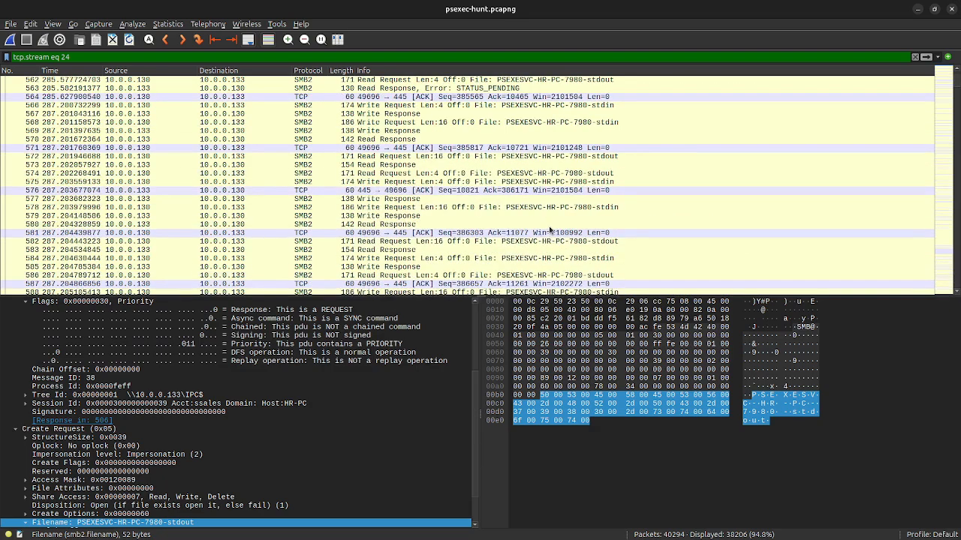
Replace the display filter with smb and follow the TCP stream of the Negotiate Protocol Request sent to 10.0.0.131
{"action": "left_click", "coordinate": [328, 58]}
{"action": "key", "text": "ctrl+a"}
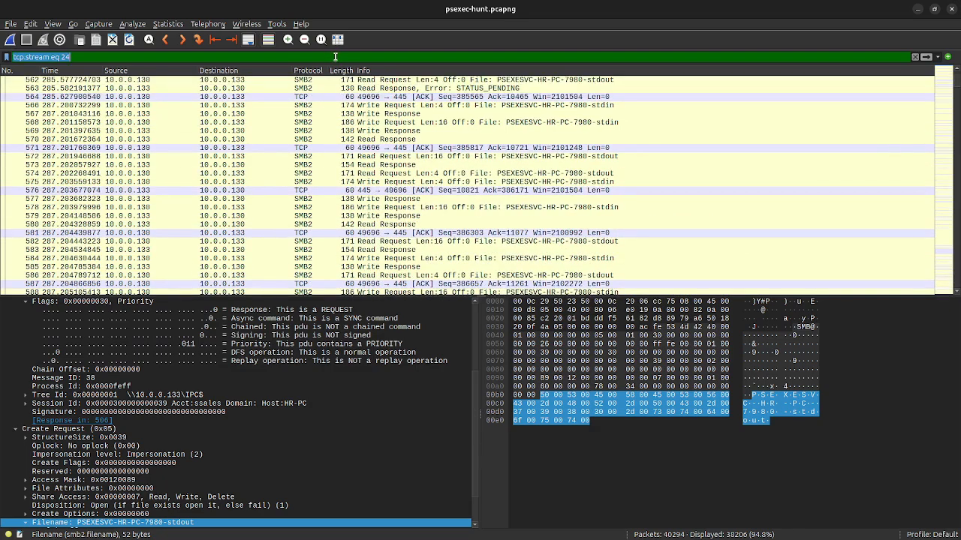
{"action": "type", "text": "smb"}
{"action": "key", "text": "Return"}
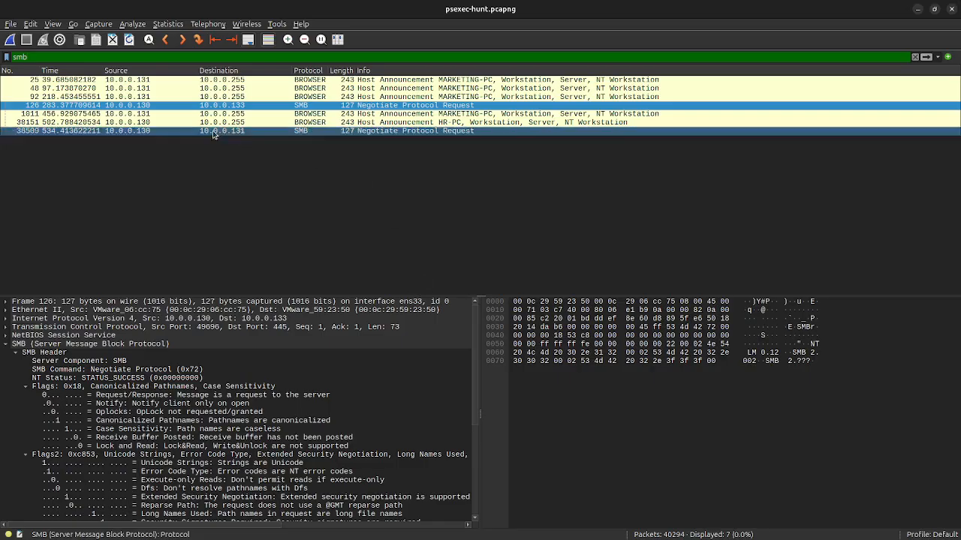
{"action": "left_click", "coordinate": [270, 132]}
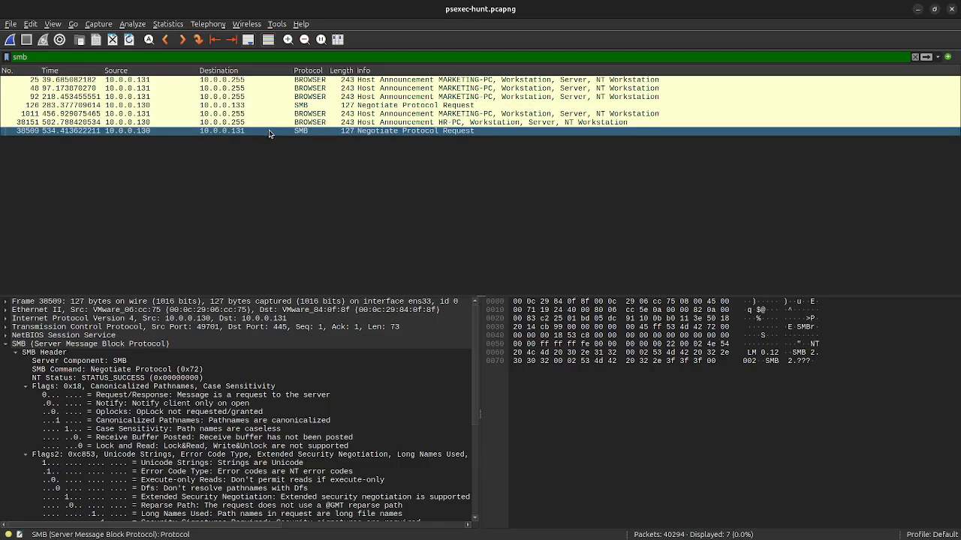
{"action": "right_click", "coordinate": [270, 133]}
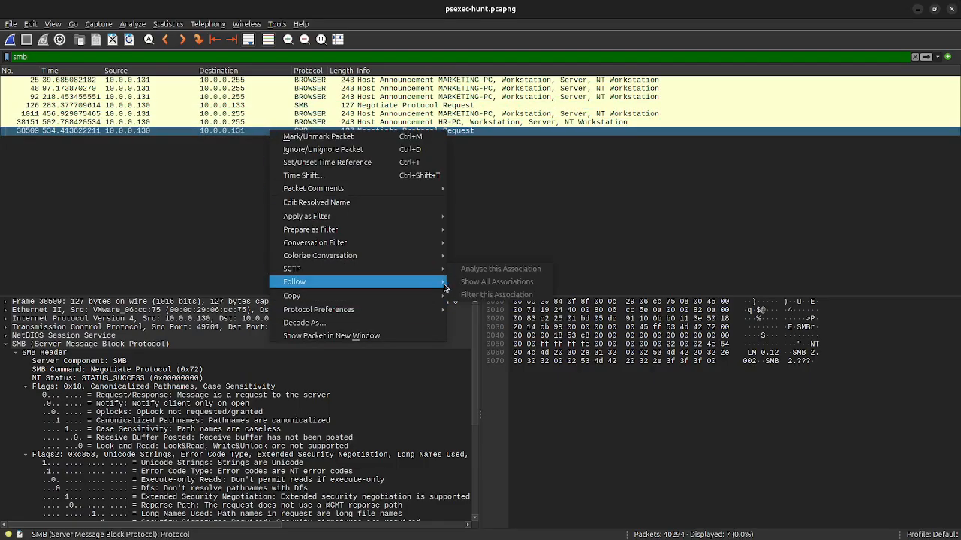
{"action": "left_click", "coordinate": [467, 282]}
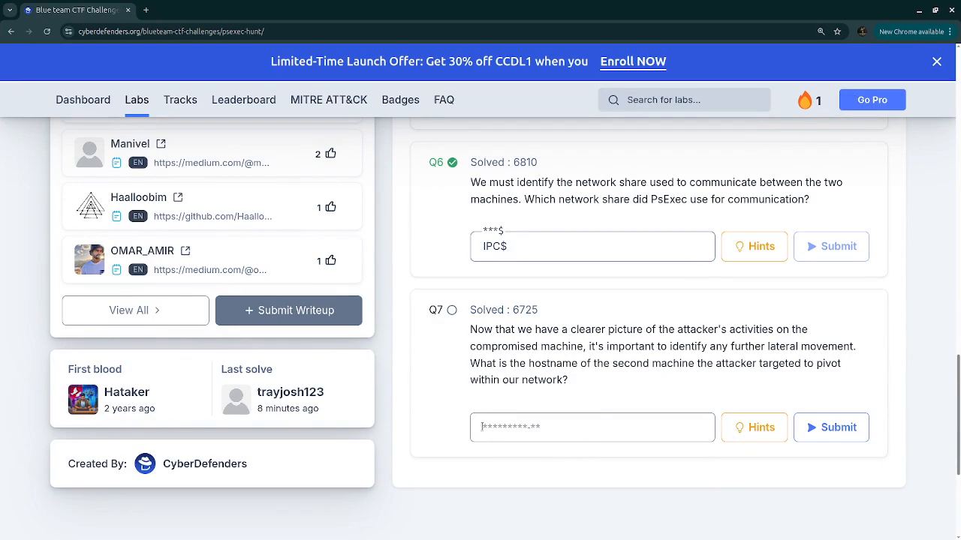
Switch to the lab page in Chrome, submit MARKETING-PC as the Q7 answer and dismiss the lab rating dialog
{"action": "left_click", "coordinate": [480, 428]}
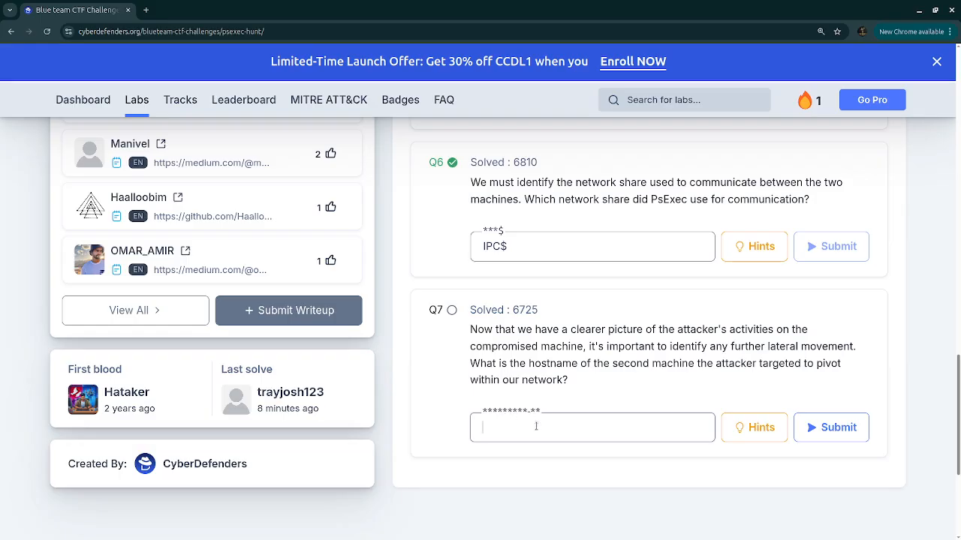
{"action": "type", "text": "MARKETIN"}
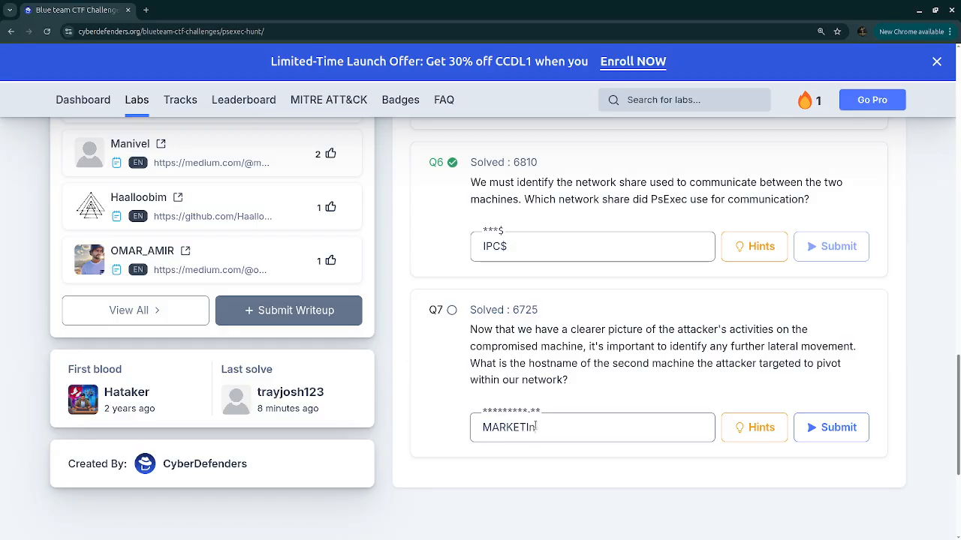
{"action": "type", "text": "G-PC"}
{"action": "key", "text": "Return"}
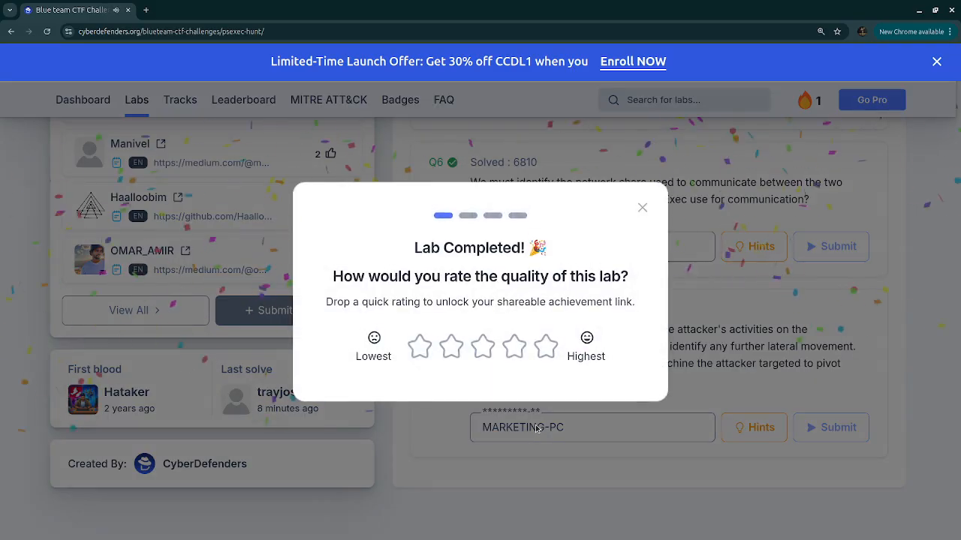
{"action": "left_click", "coordinate": [643, 208]}
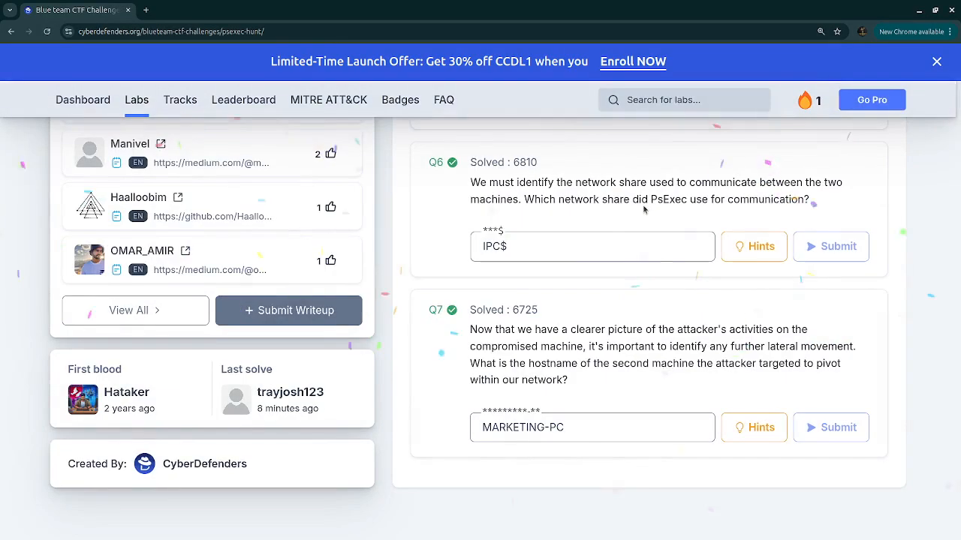
{"action": "scroll", "coordinate": [609, 324], "scroll_direction": "up", "scroll_amount": 4}
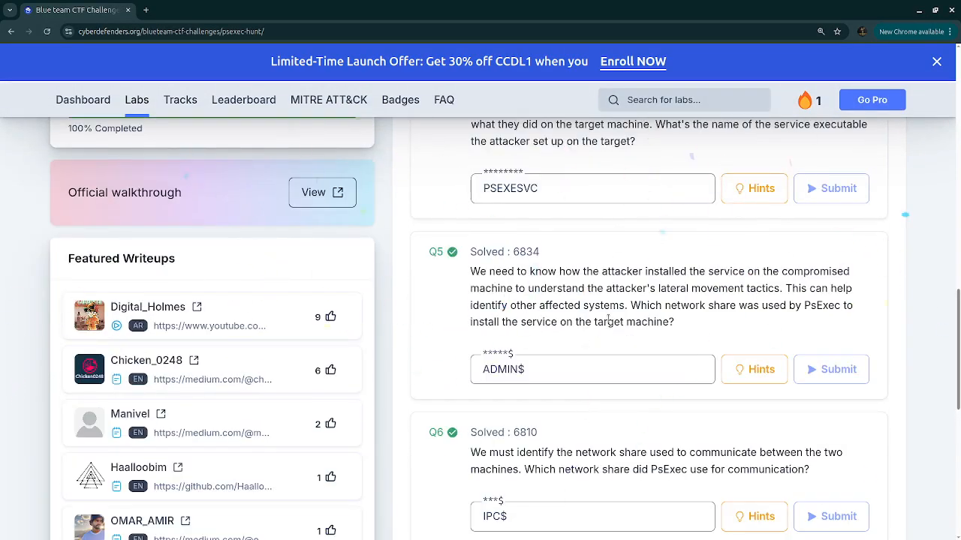